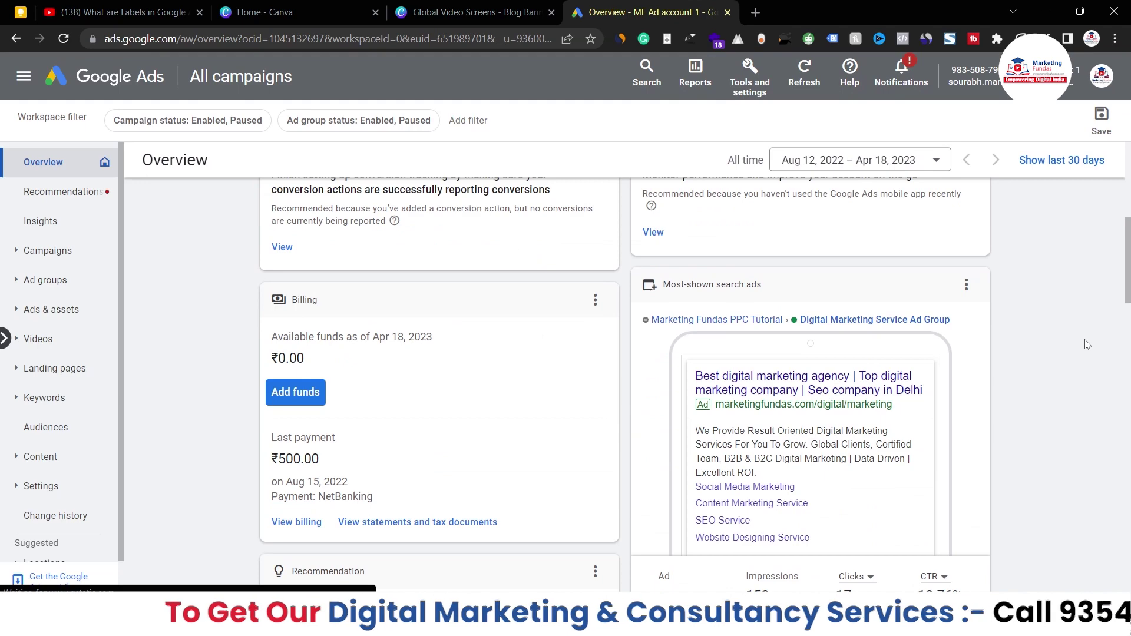
Go to the Ad groups page and scroll through its list of ad groups and campaigns
scroll(1085, 341, "up", 7)
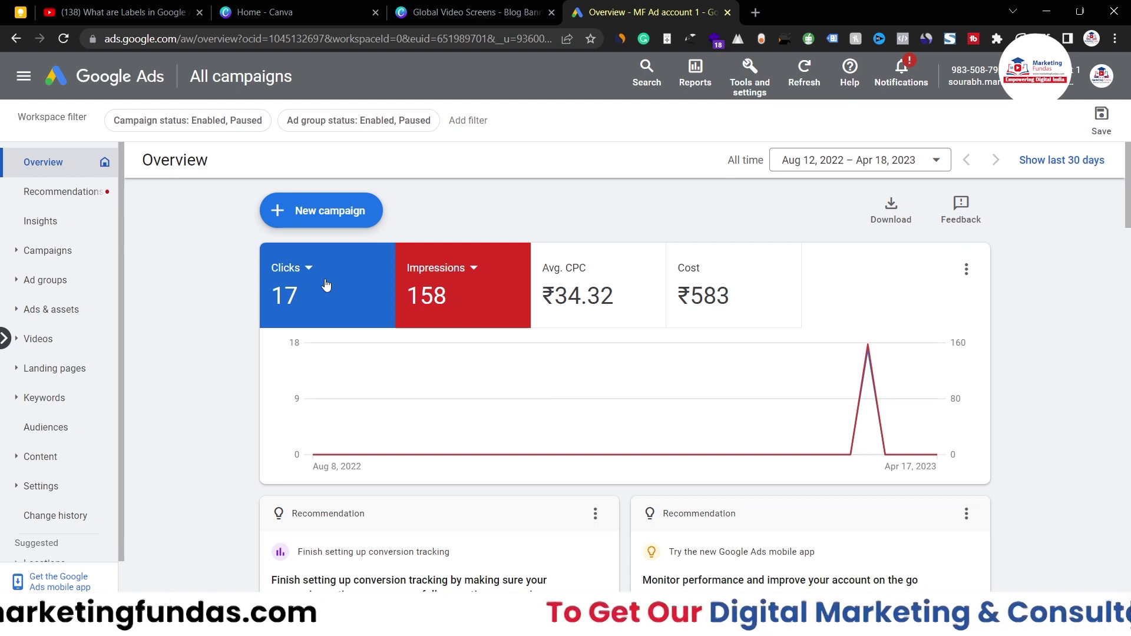
left_click(16, 282)
left_click(50, 322)
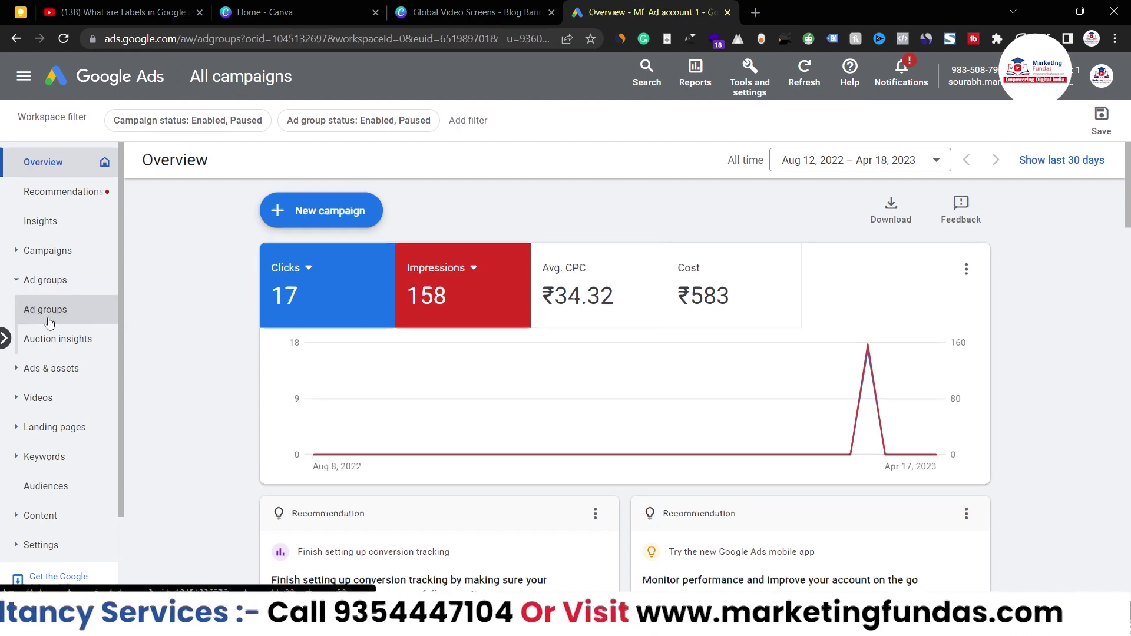
scroll(349, 393, "down", 3)
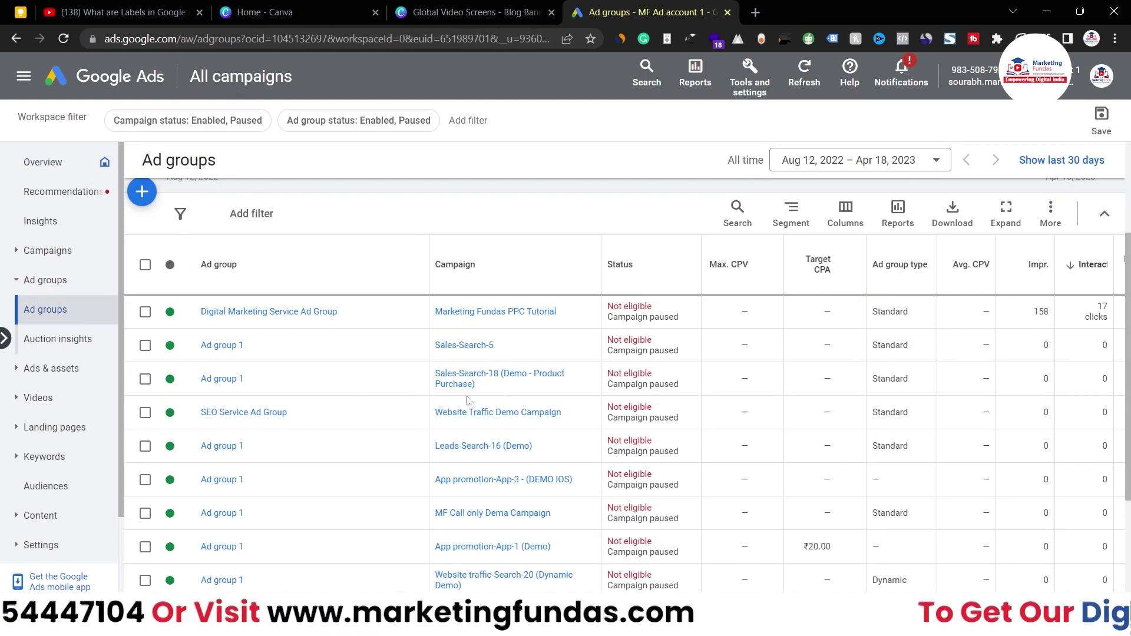
scroll(436, 394, "down", 5)
scroll(430, 387, "up", 2)
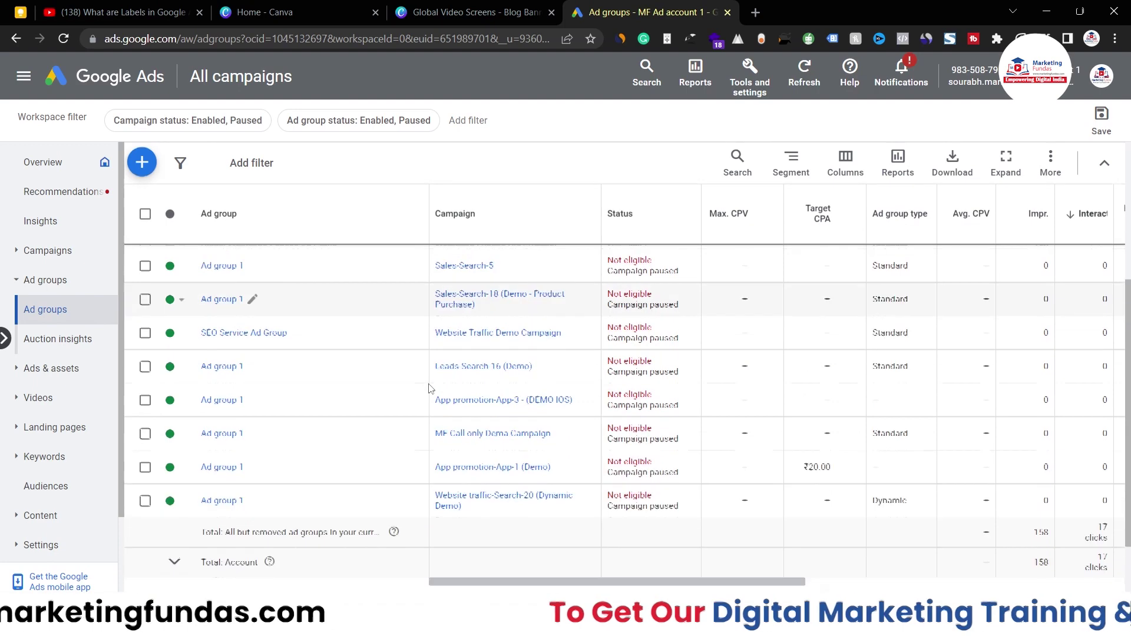
scroll(430, 389, "up", 3)
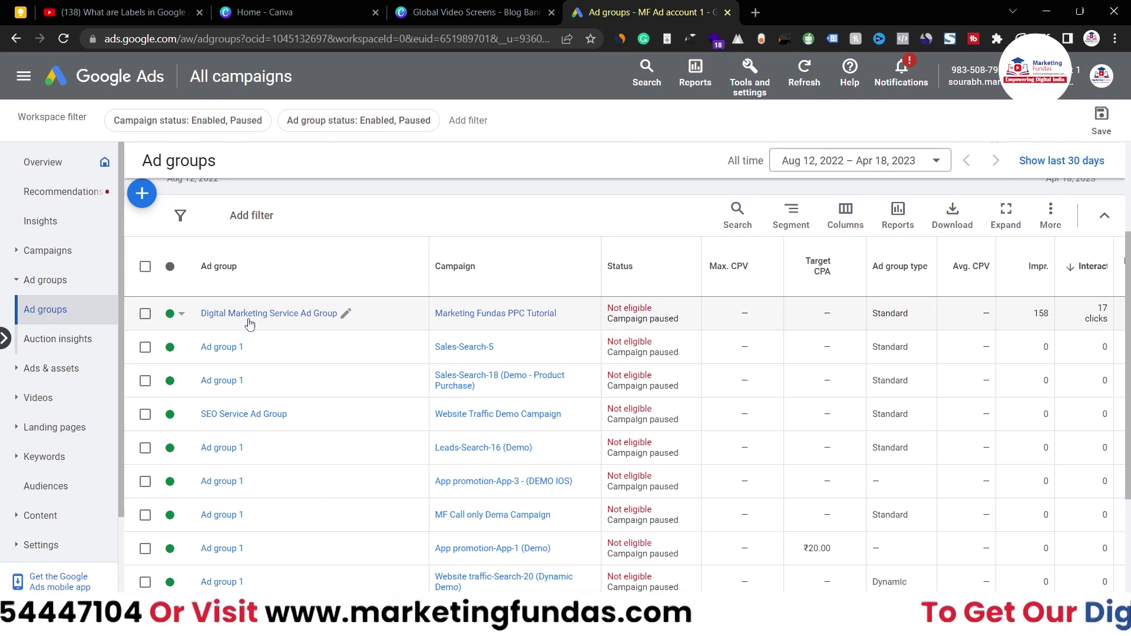
Select Digital Marketing Service Ad Group and show its (empty) labels list
left_click(145, 316)
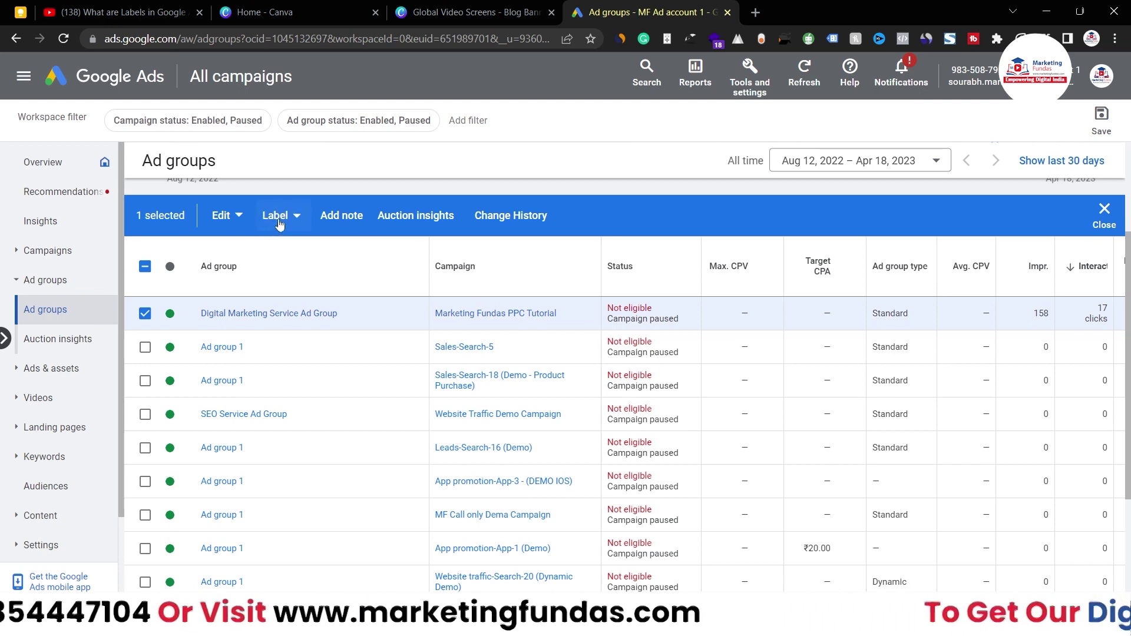
left_click(300, 217)
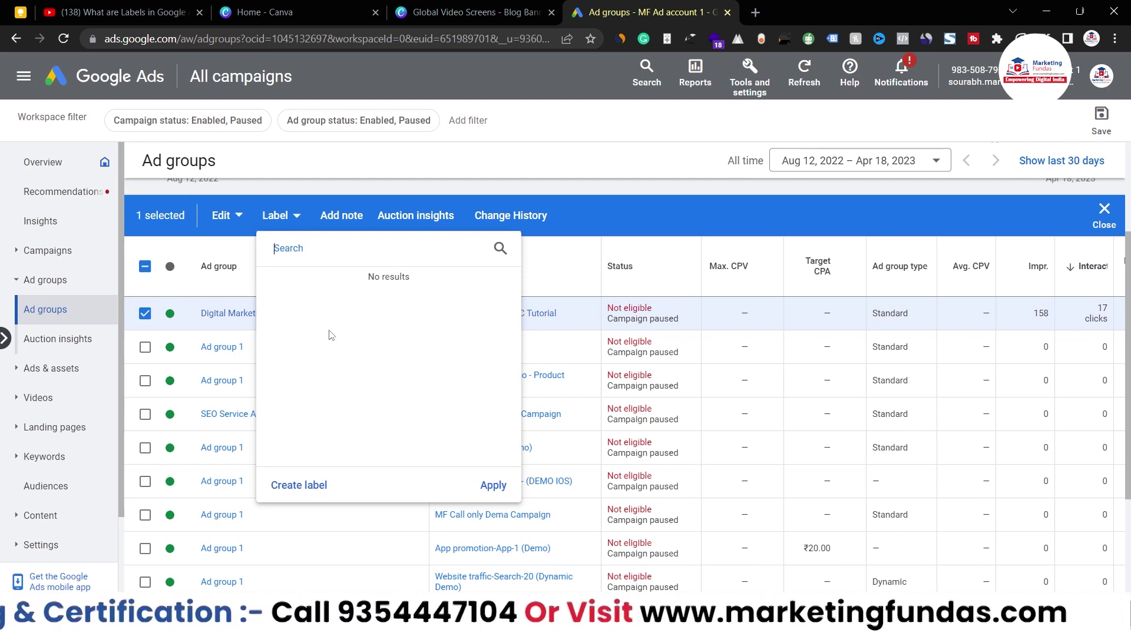
Start a new label named 'Best Performing Ad Grp' with description 'This is my one of the best ad group which I've created.'
left_click(296, 487)
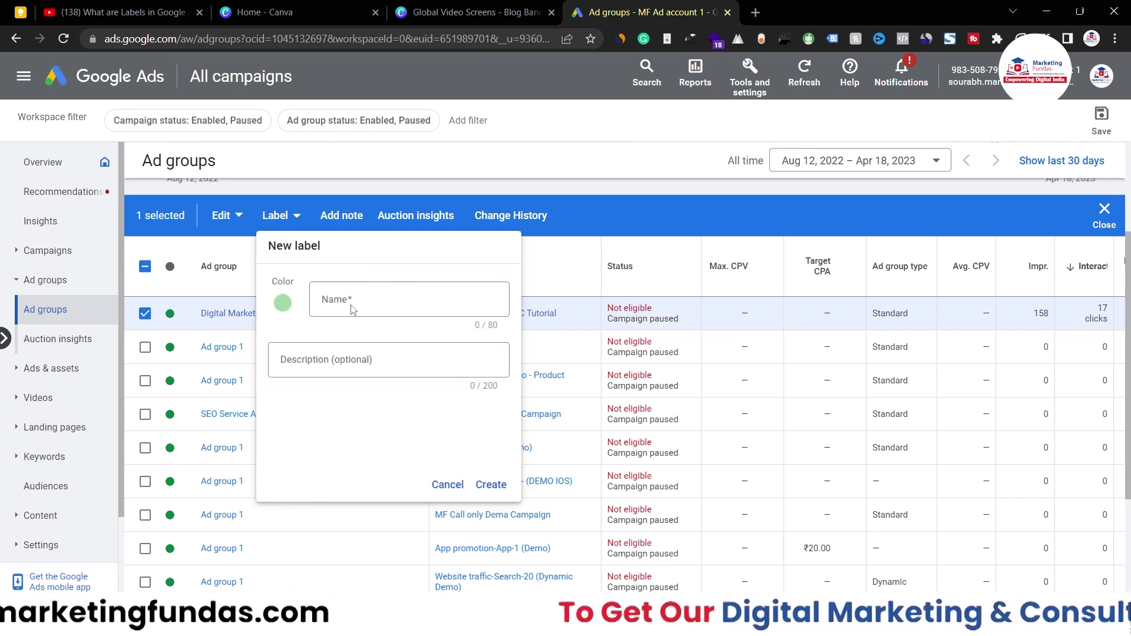
left_click(363, 304)
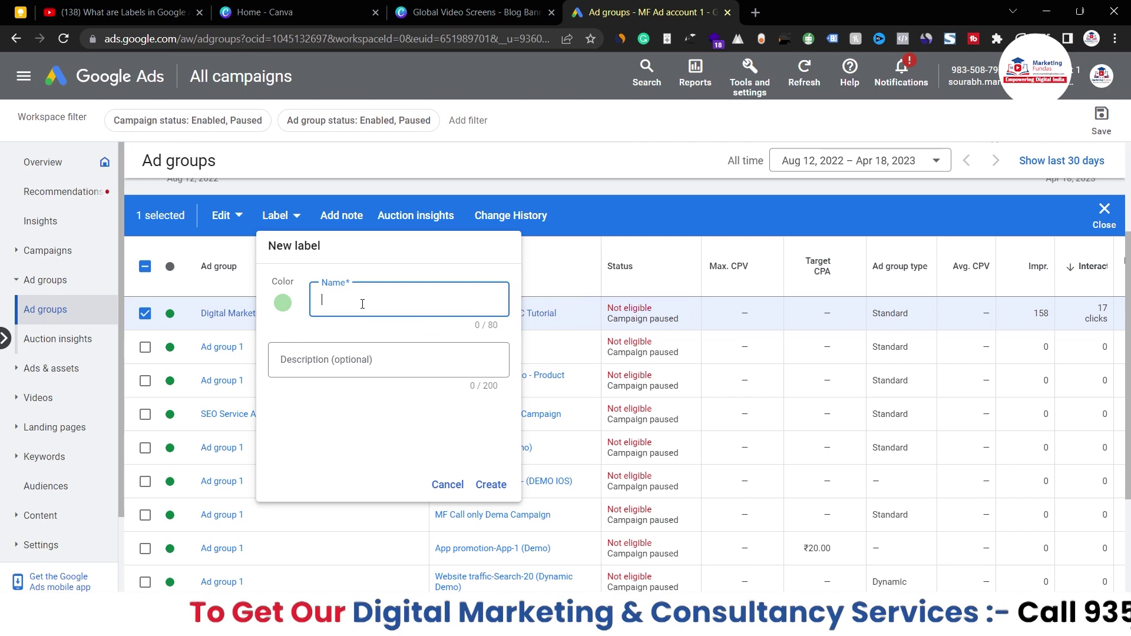
type("Best Performing Ad Gro")
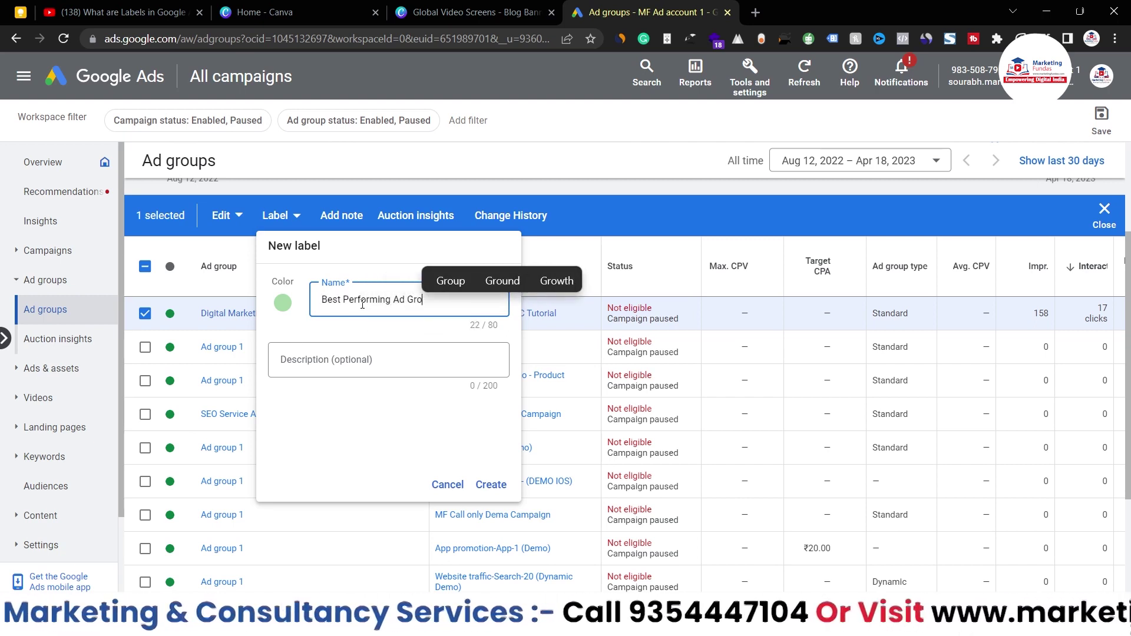
key("BackSpace")
type("p")
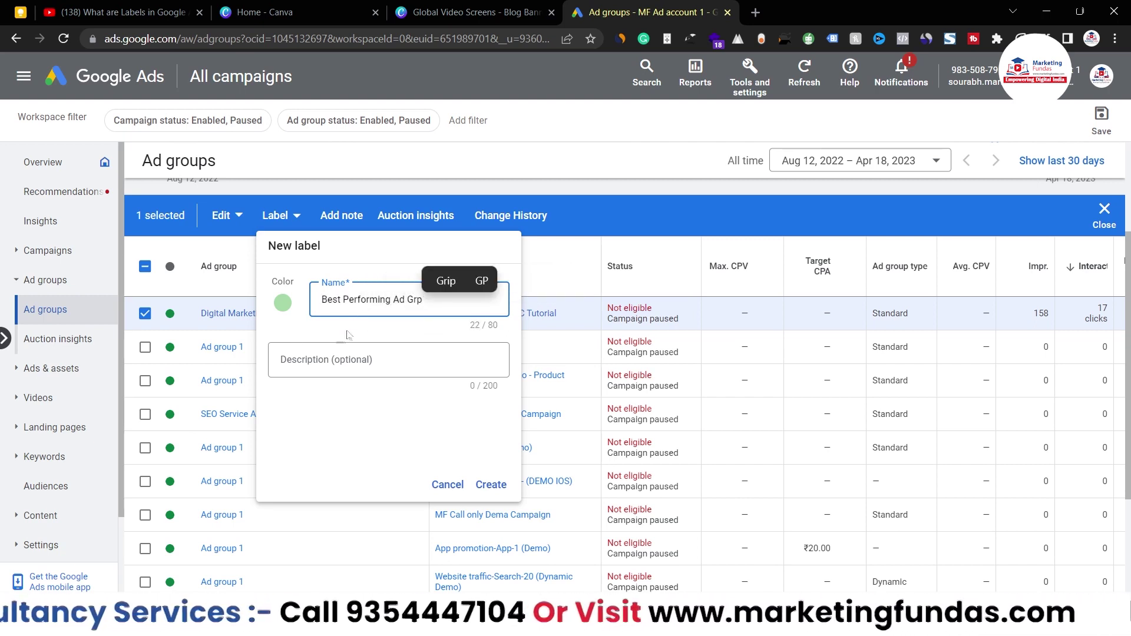
left_click(327, 362)
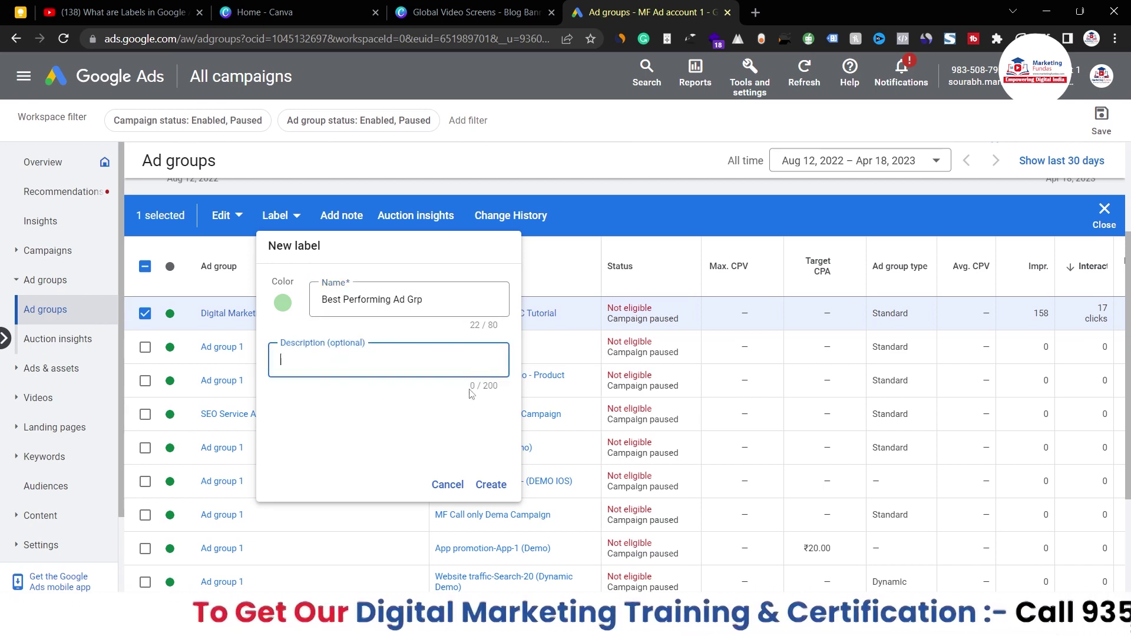
type("This is ")
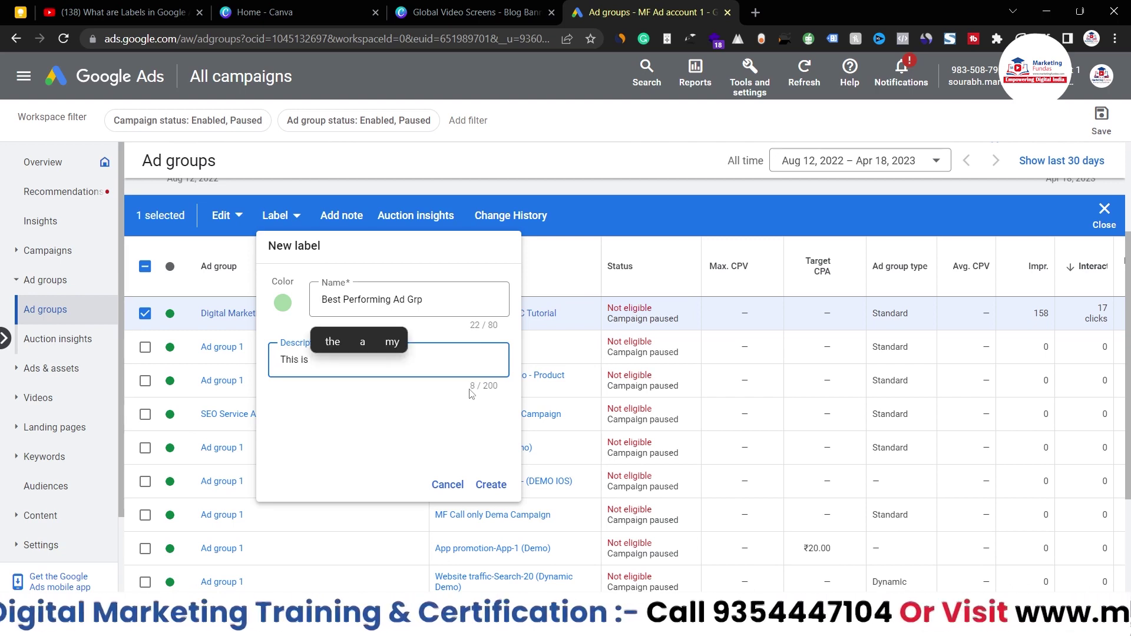
type("my one of the ")
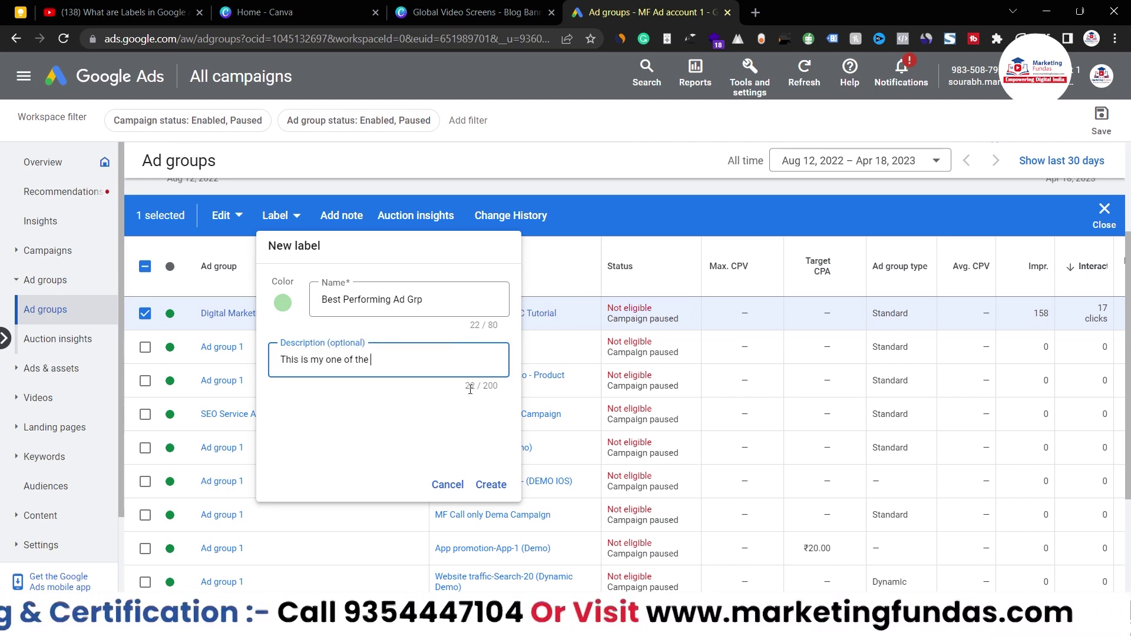
type("best a")
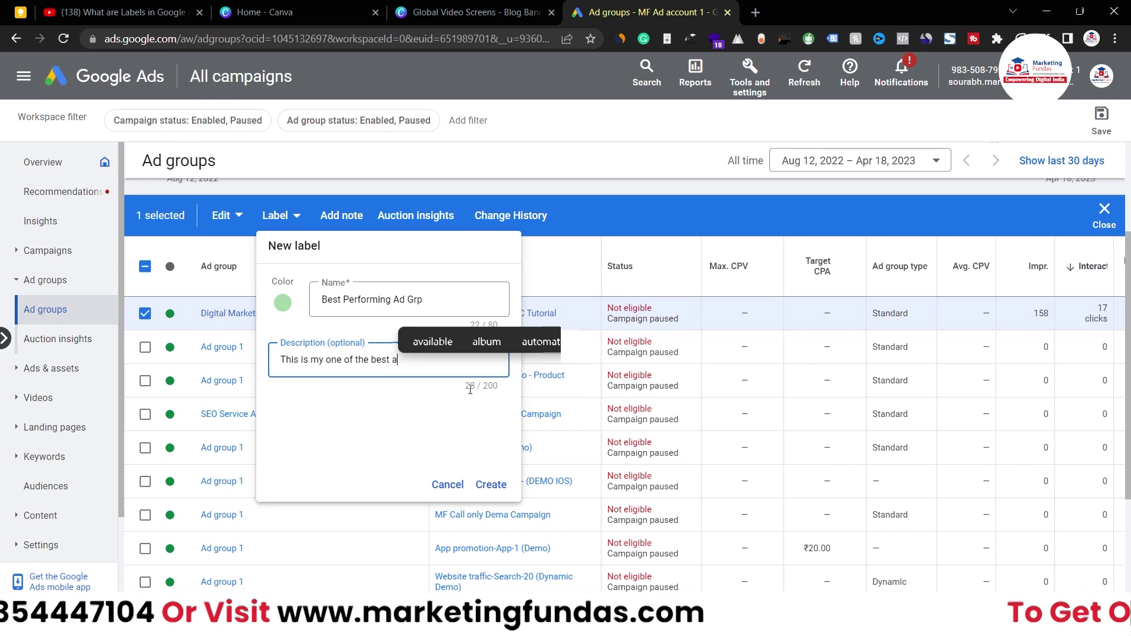
type("d gro")
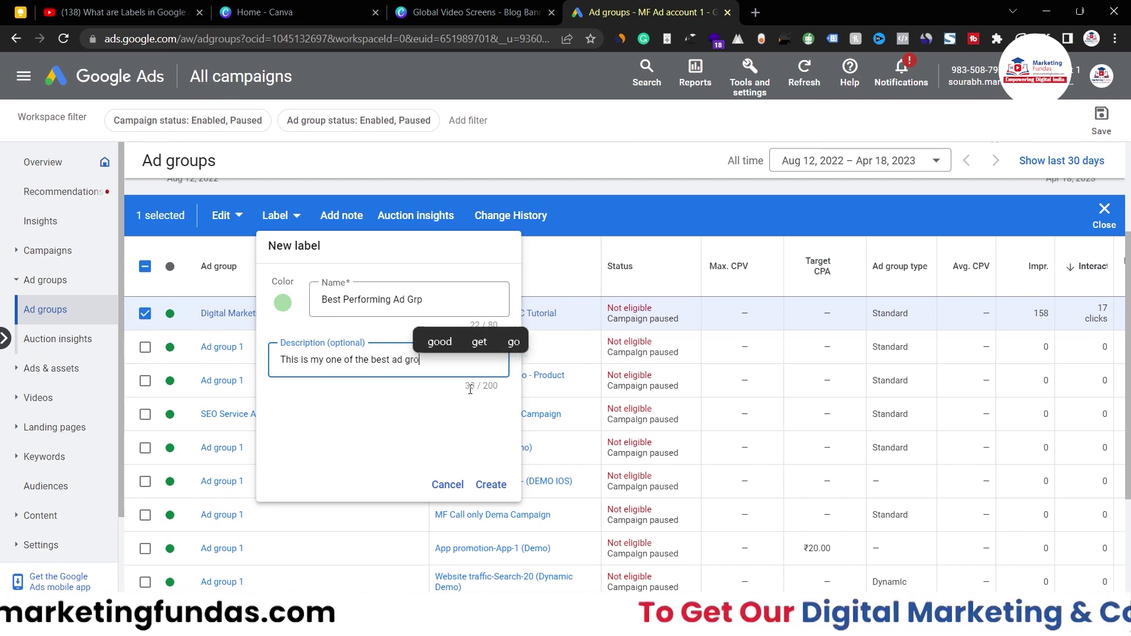
type("up wh")
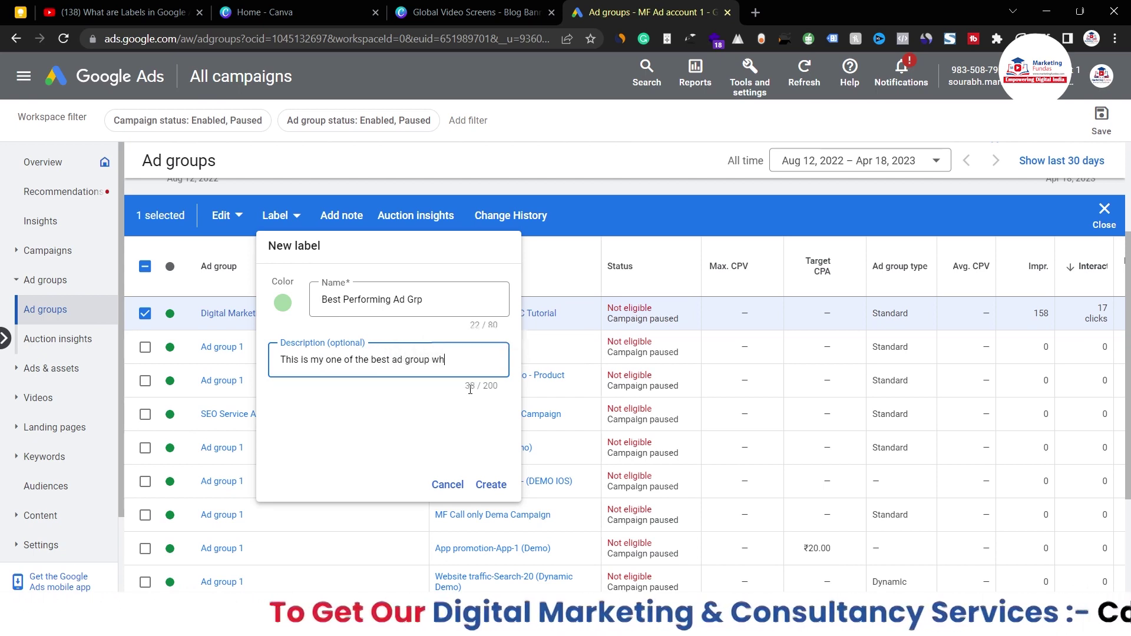
type("ich I've ")
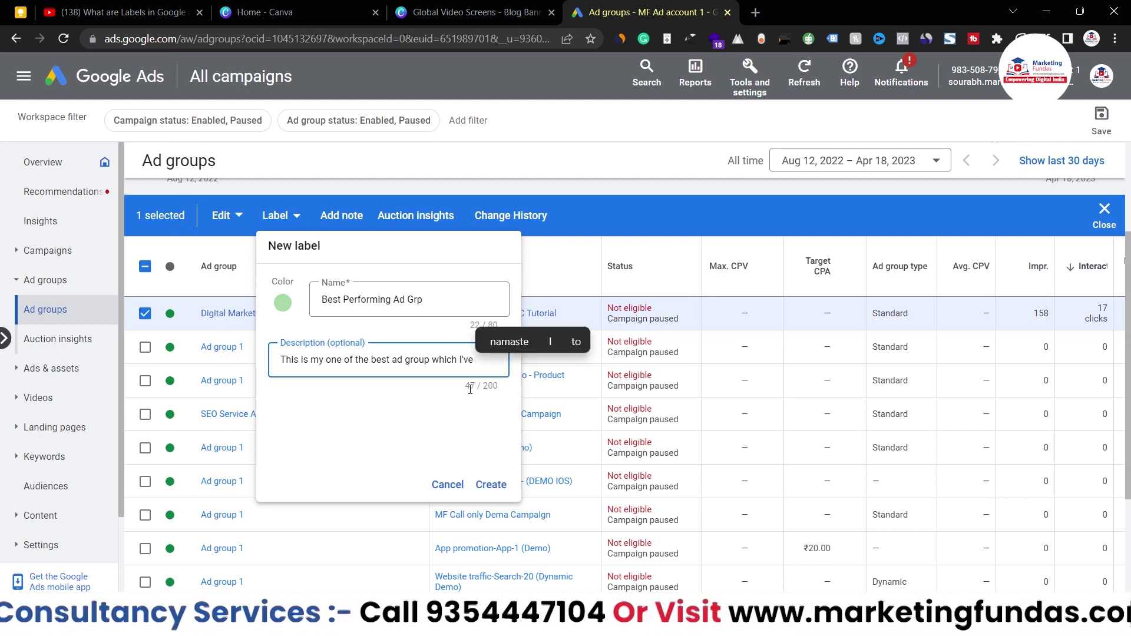
type("created")
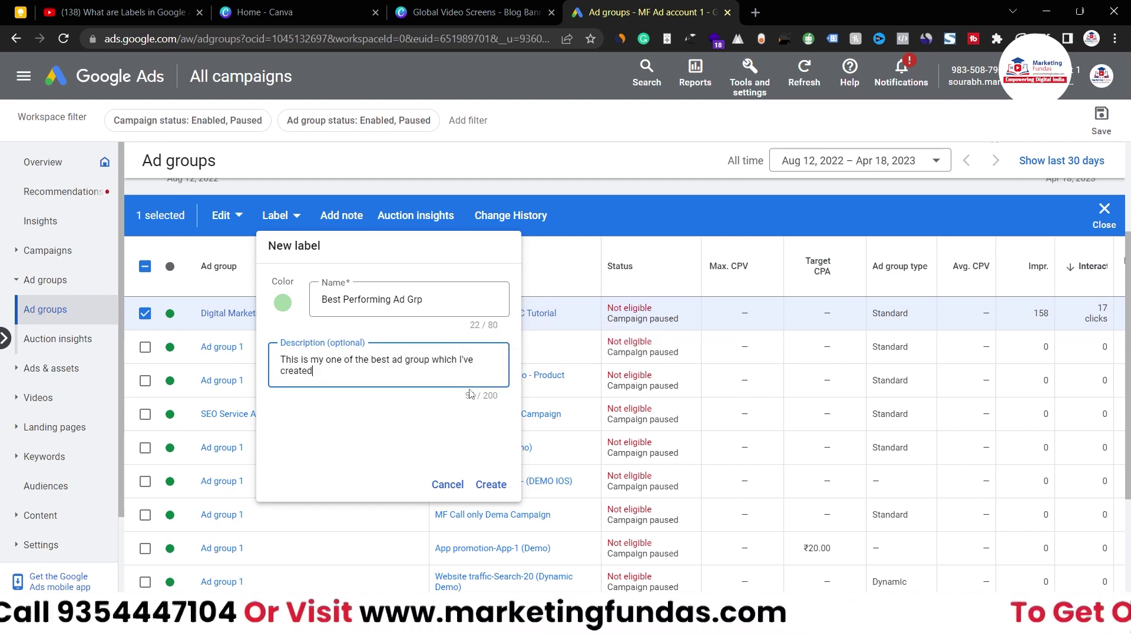
type(".")
Make the label blue, create it, and apply it to the ad group
left_click(283, 302)
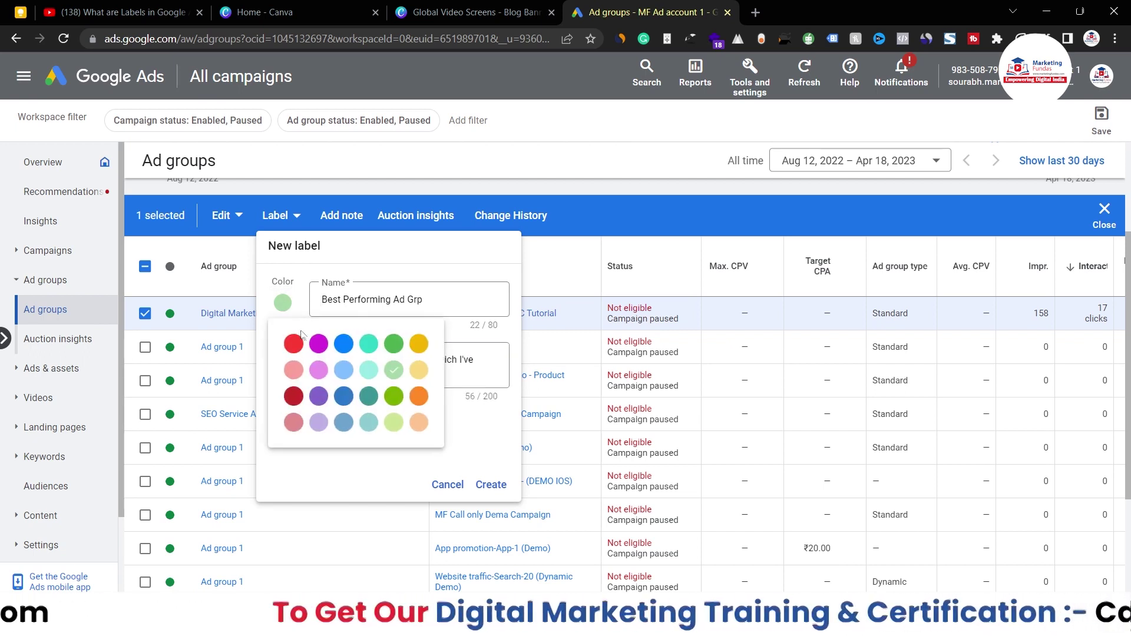
left_click(345, 346)
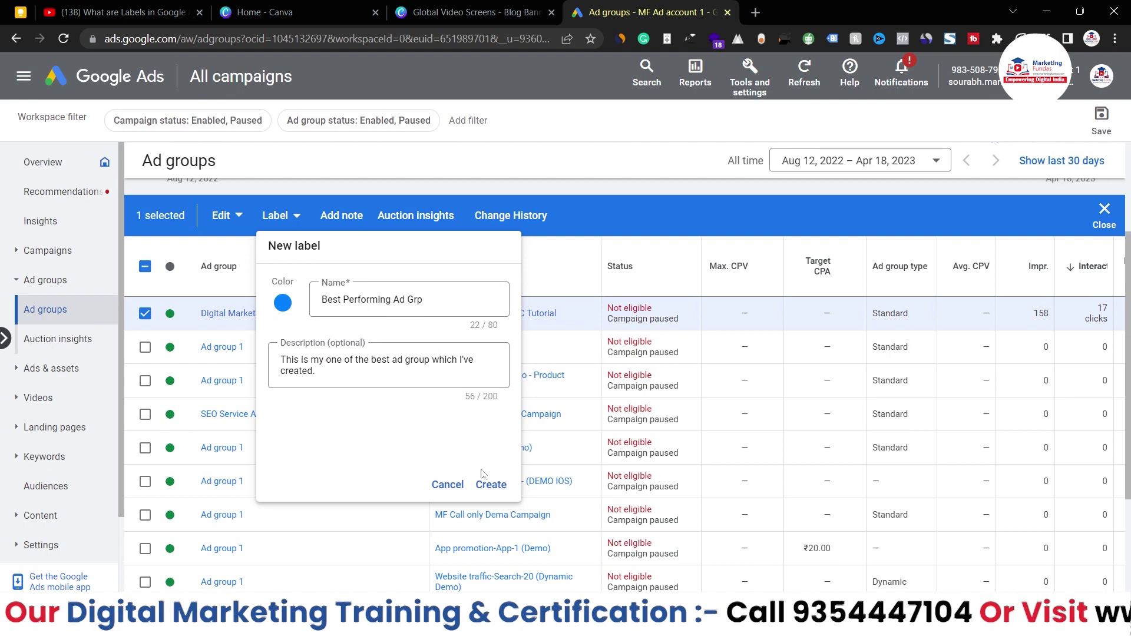
left_click(492, 491)
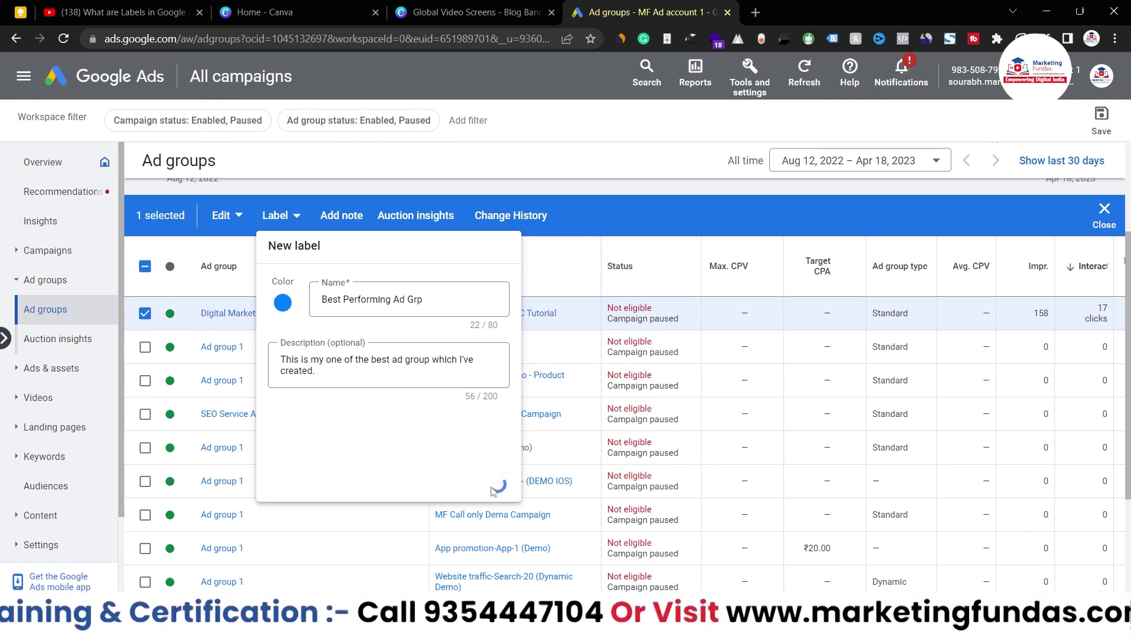
left_click(492, 490)
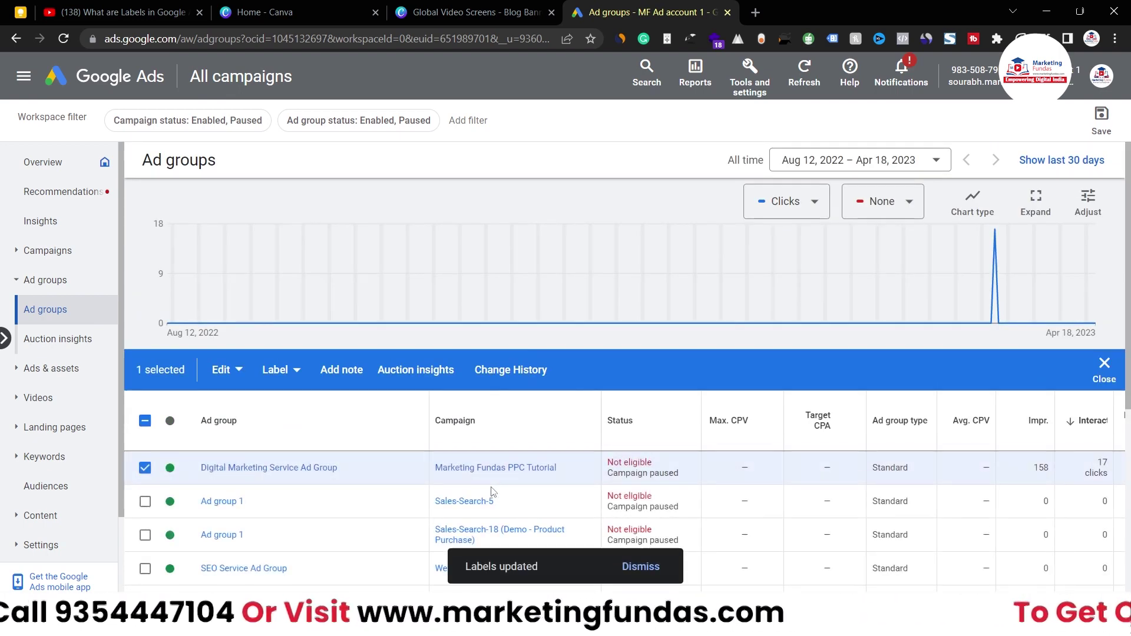
Untick the Digital Marketing Service Ad Group checkbox to clear the selection
scroll(232, 382, "down", 2)
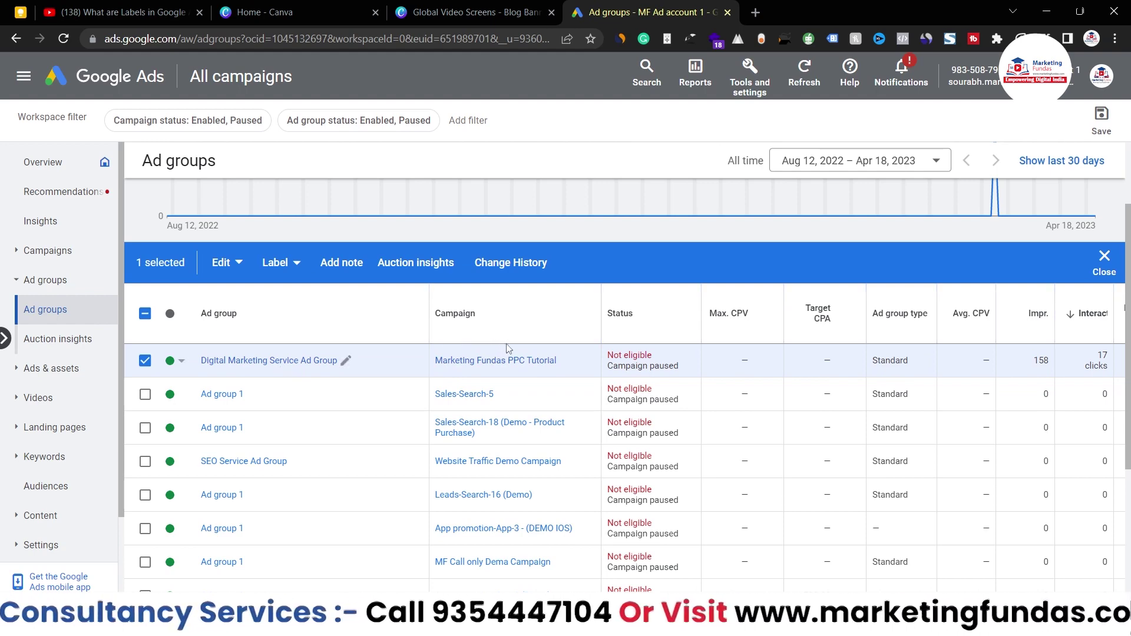
left_click(1104, 262)
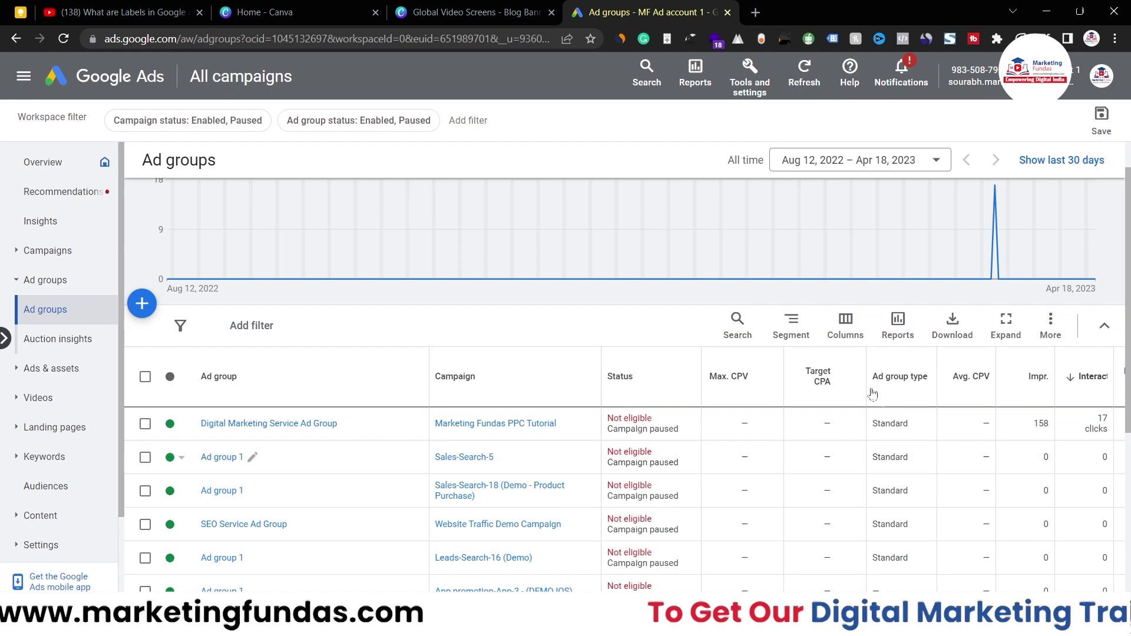
Add the Label attribute column to the ad groups table via Modify columns
left_click(844, 324)
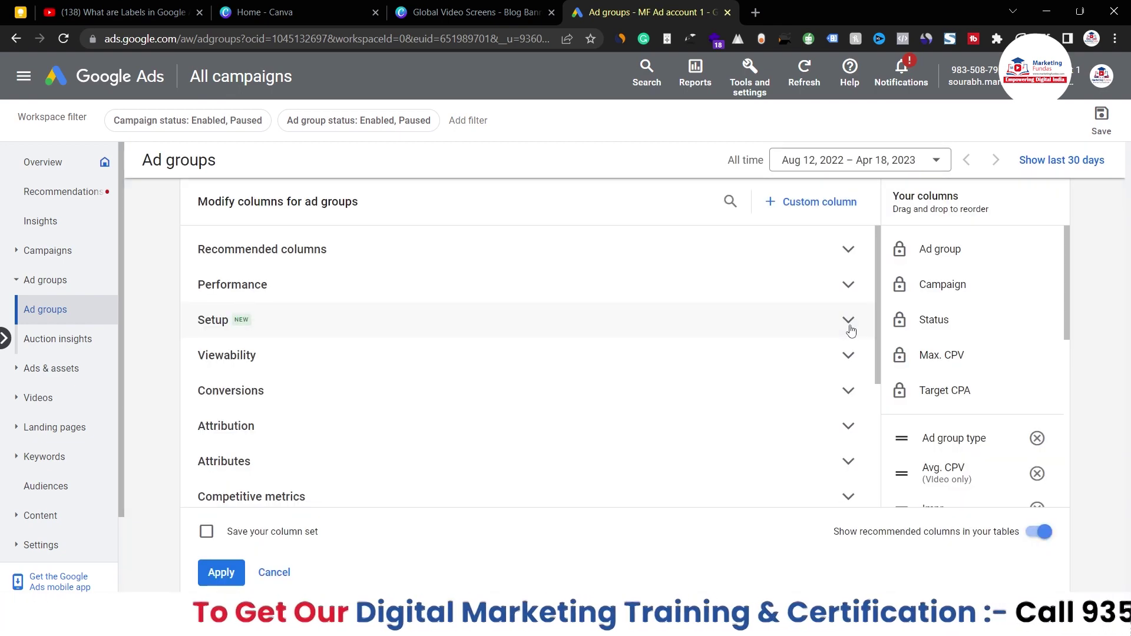
left_click(270, 424)
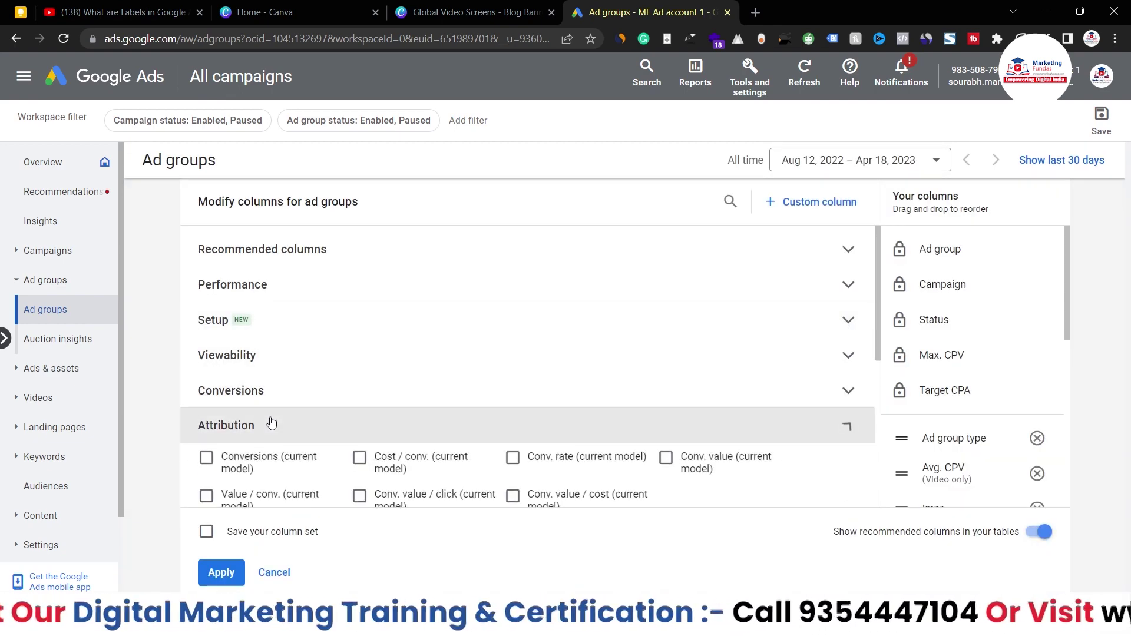
left_click(263, 355)
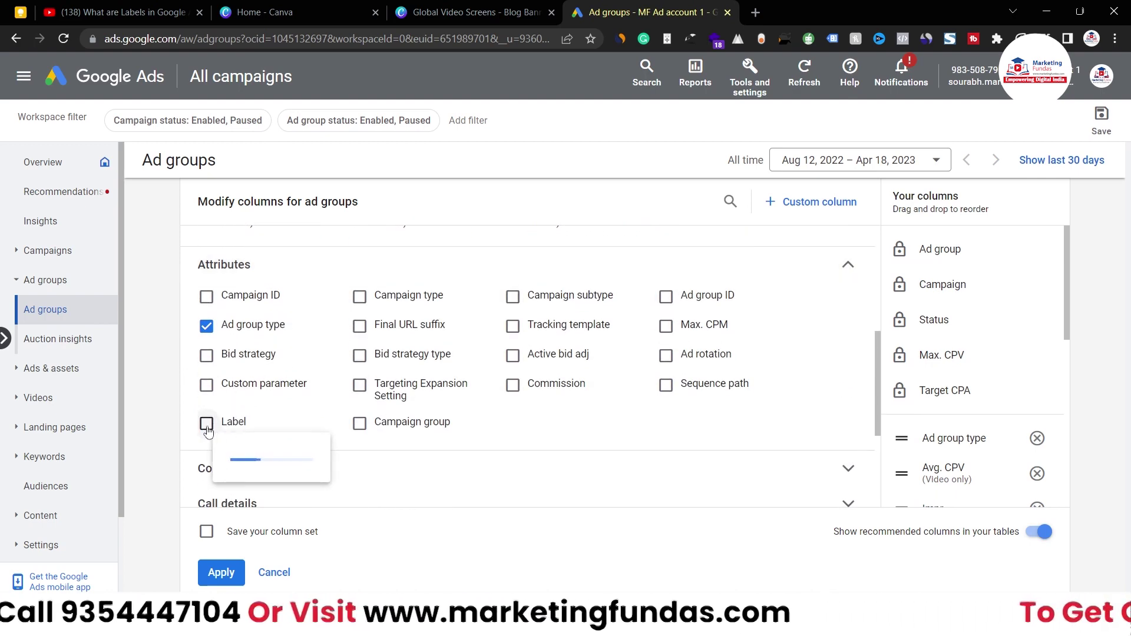
left_click(206, 424)
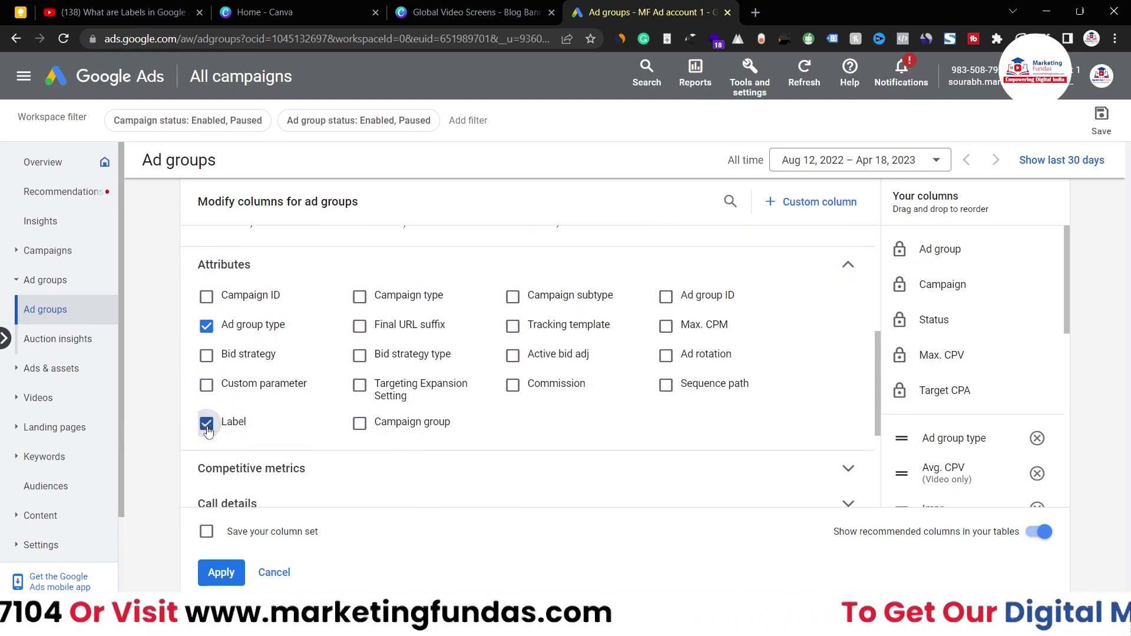
left_click(222, 572)
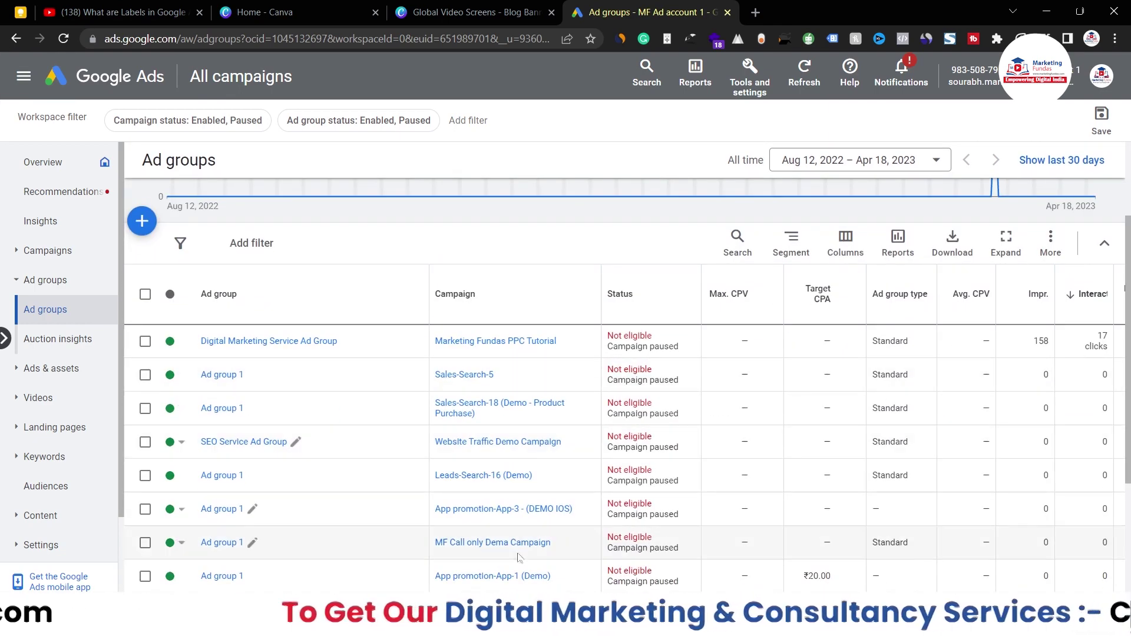
Add a Label filter for Best Performing Ad Grp, leaving only Digital Marketing Service Ad Group
scroll(782, 573, "right", 10)
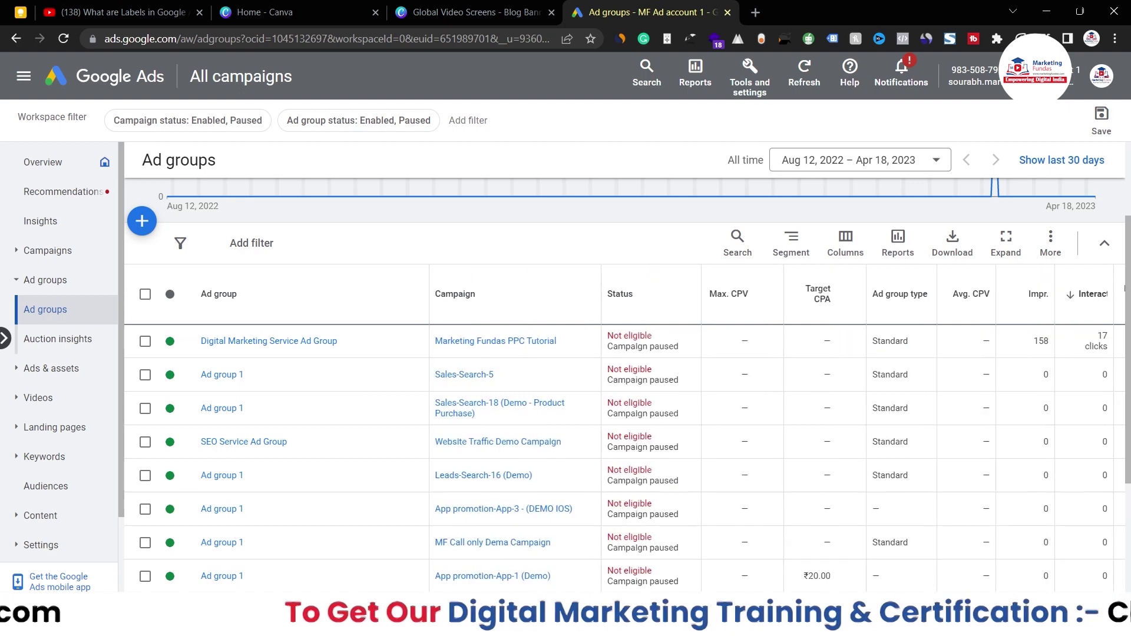
left_click(255, 366)
scroll(236, 235, "down", 1)
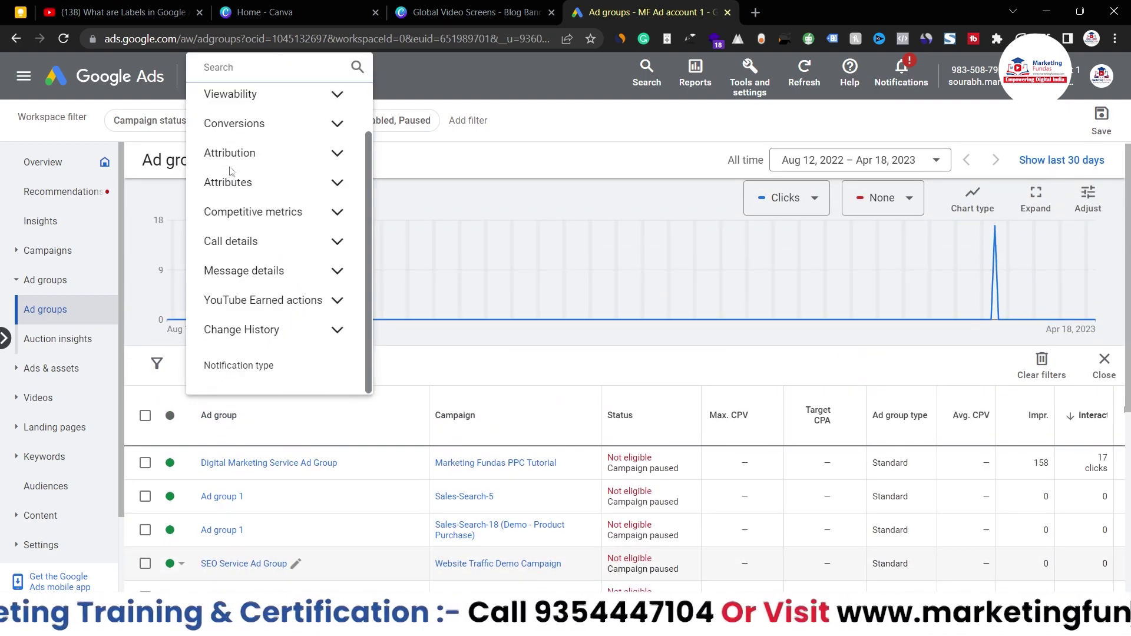
left_click(263, 186)
scroll(252, 260, "down", 2)
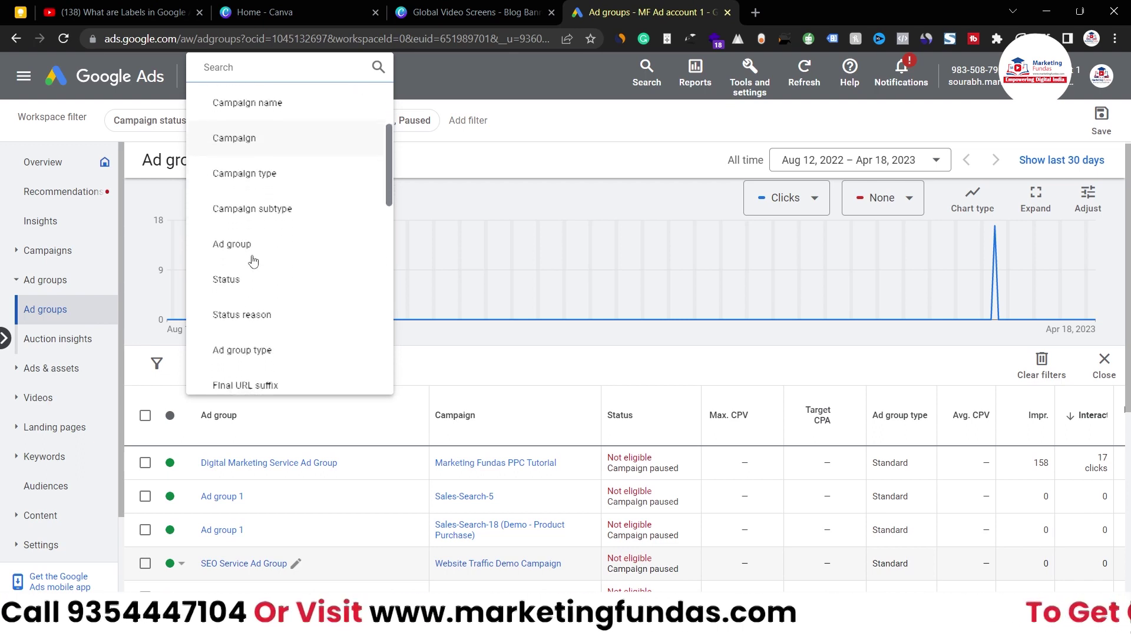
scroll(253, 261, "down", 4)
scroll(253, 261, "down", 5)
left_click(253, 264)
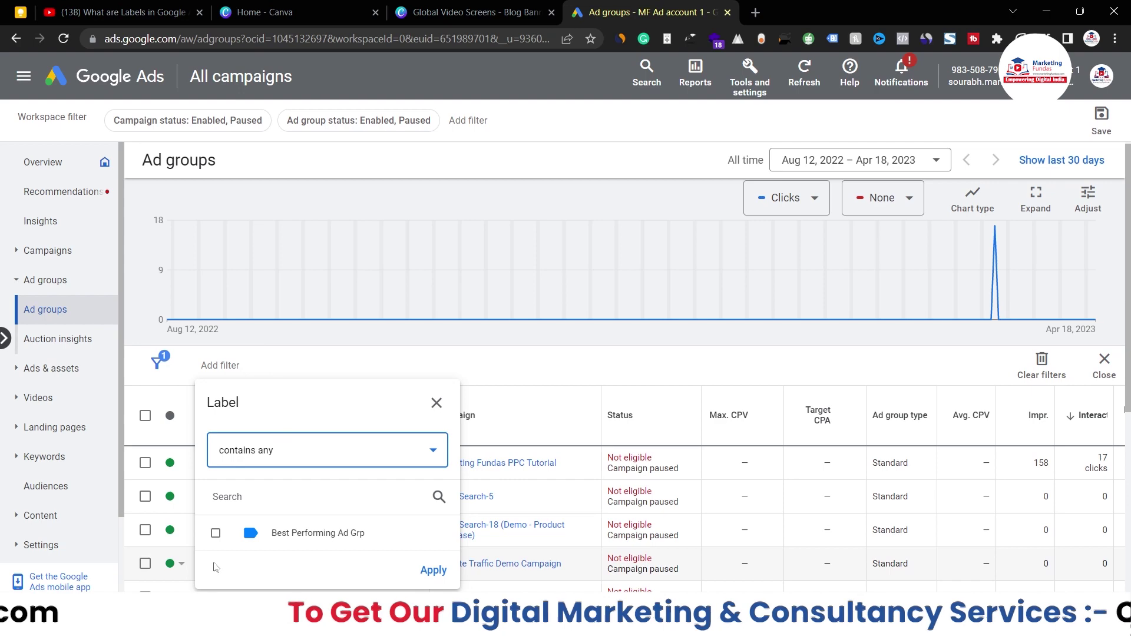
left_click(216, 532)
left_click(432, 570)
scroll(477, 518, "down", 1)
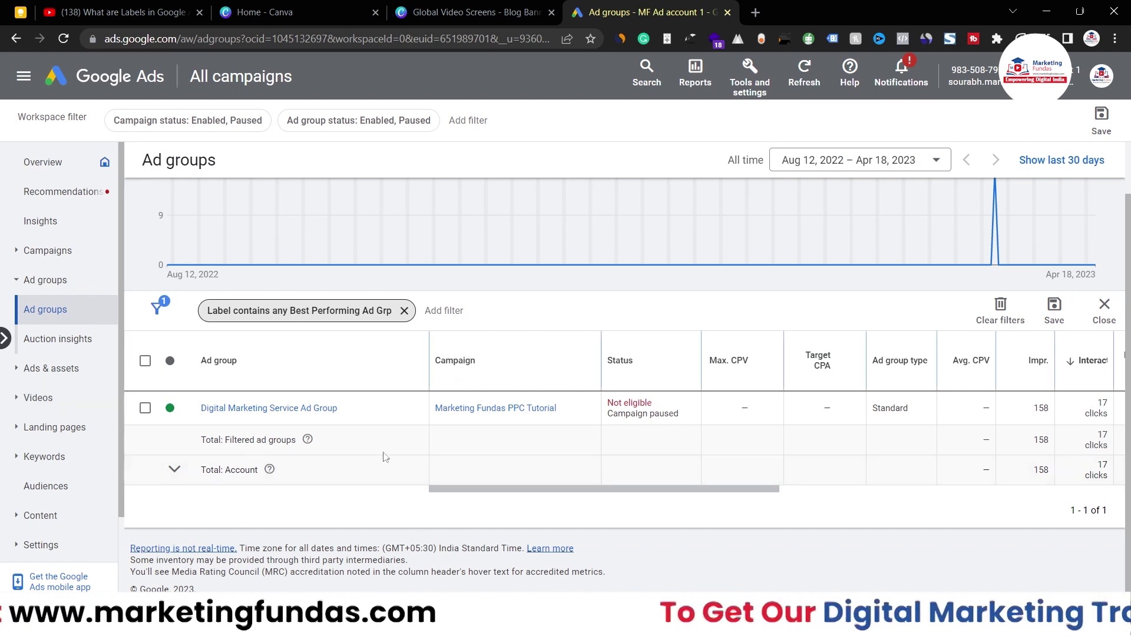
left_click_drag(505, 494, 677, 495)
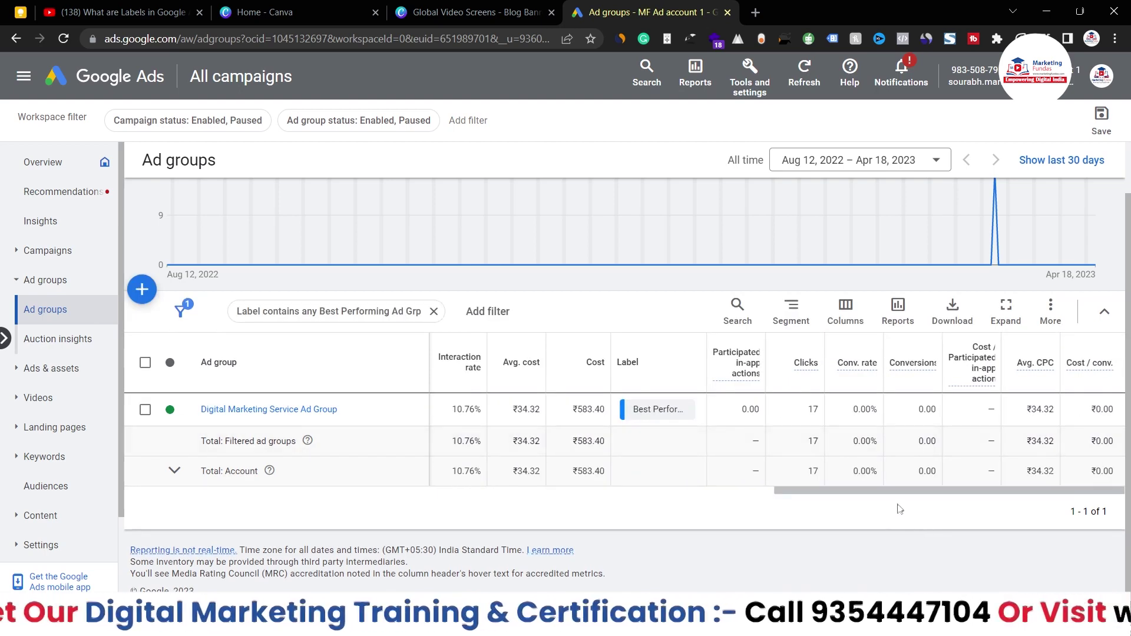
left_click(728, 493)
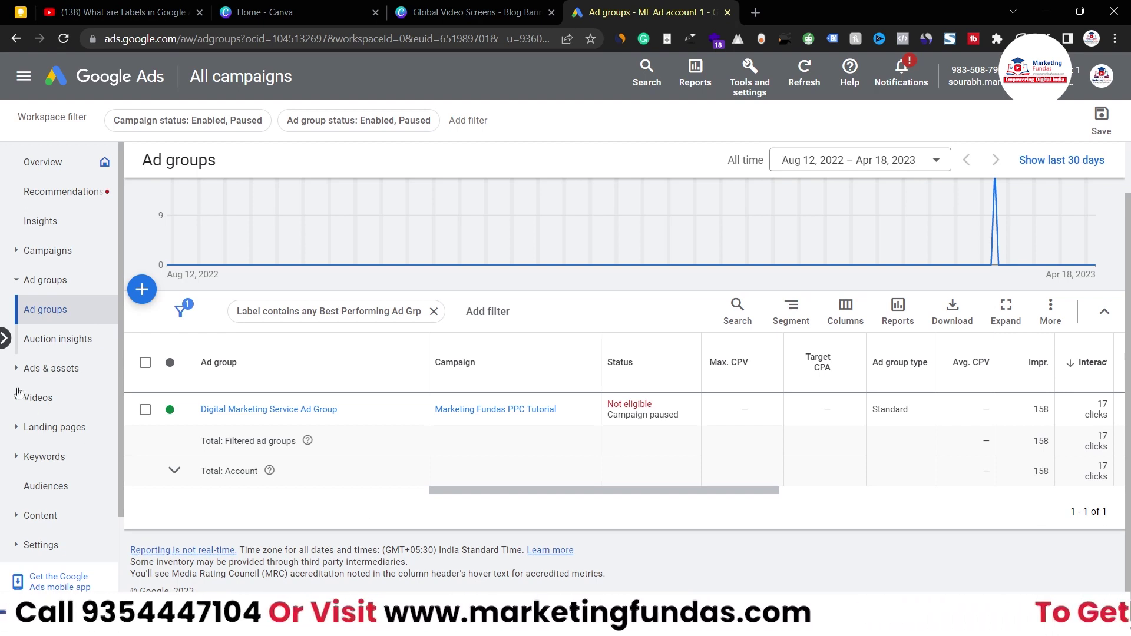
Open Campaigns and tick the Marketing Fundas PPC Tutorial campaign
left_click(49, 251)
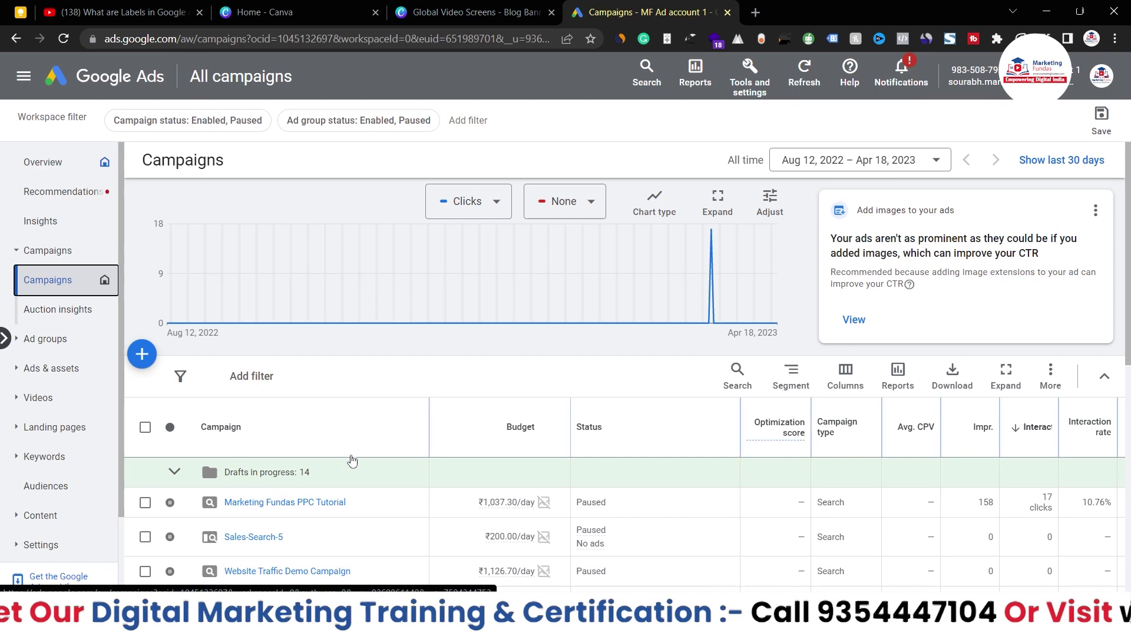
scroll(353, 460, "down", 3)
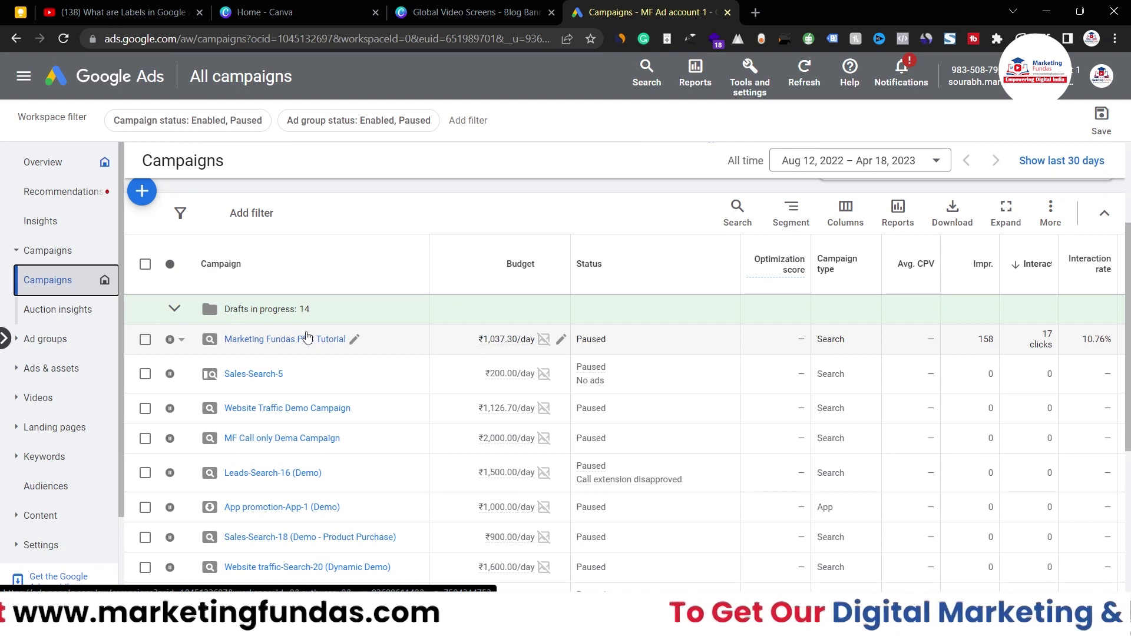
left_click(144, 340)
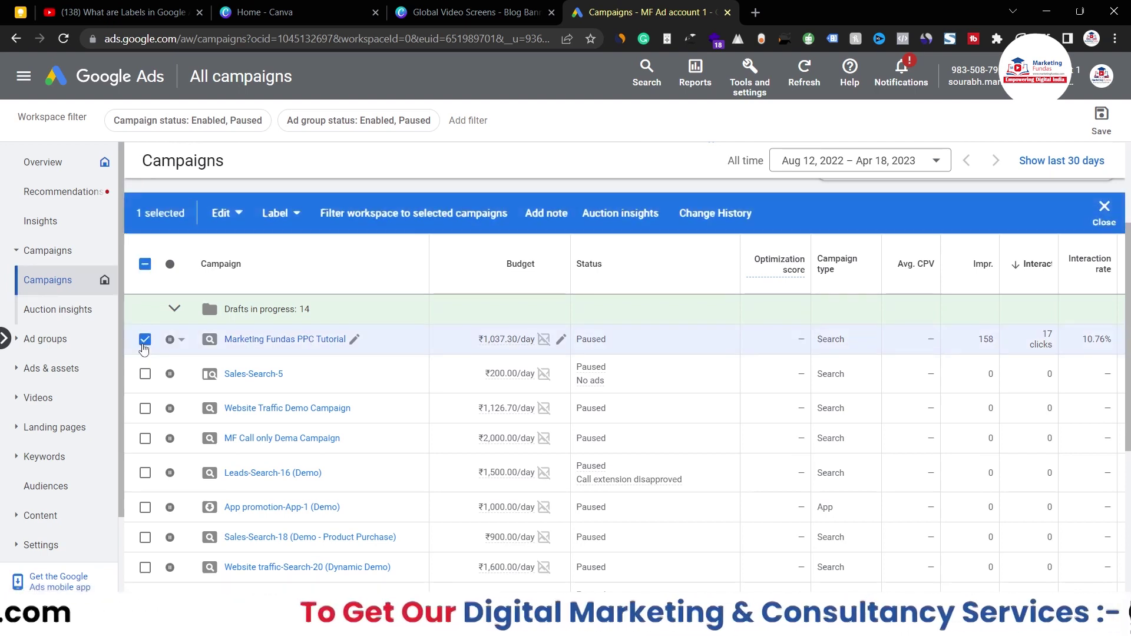
Start a new campaign label named 'Best performing Campaign'
left_click(269, 215)
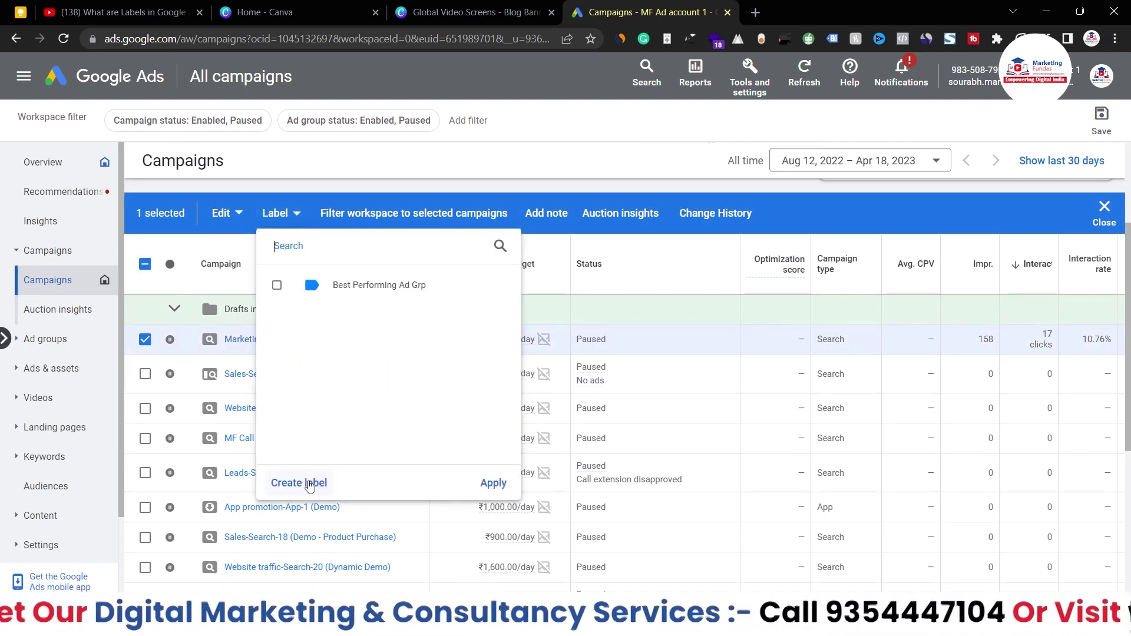
left_click(310, 482)
left_click(446, 481)
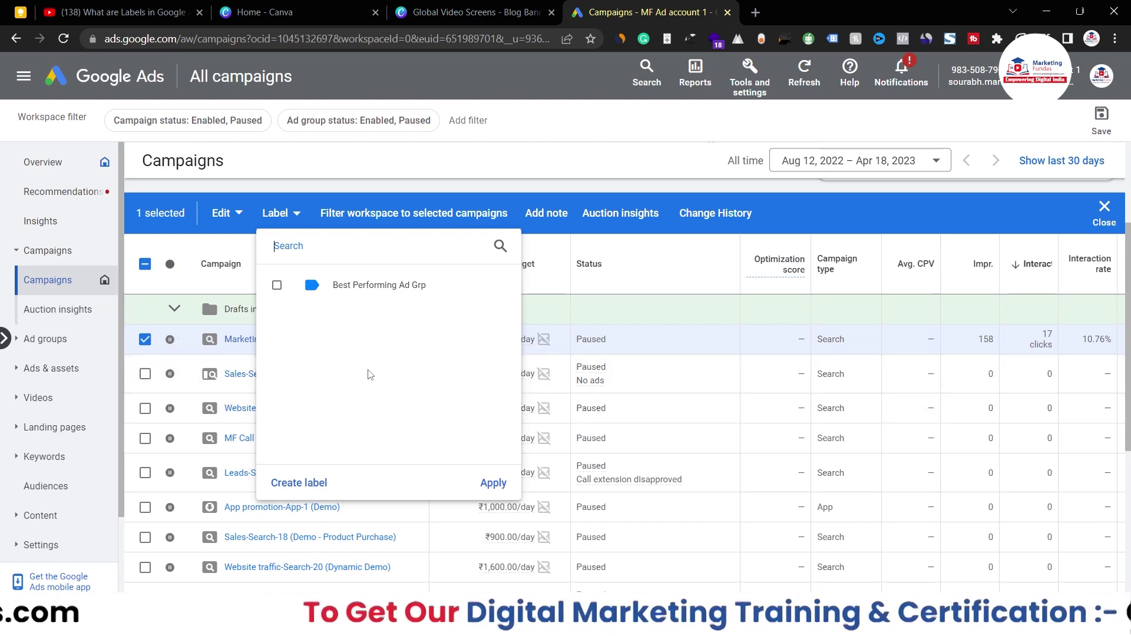
left_click(298, 484)
left_click(393, 298)
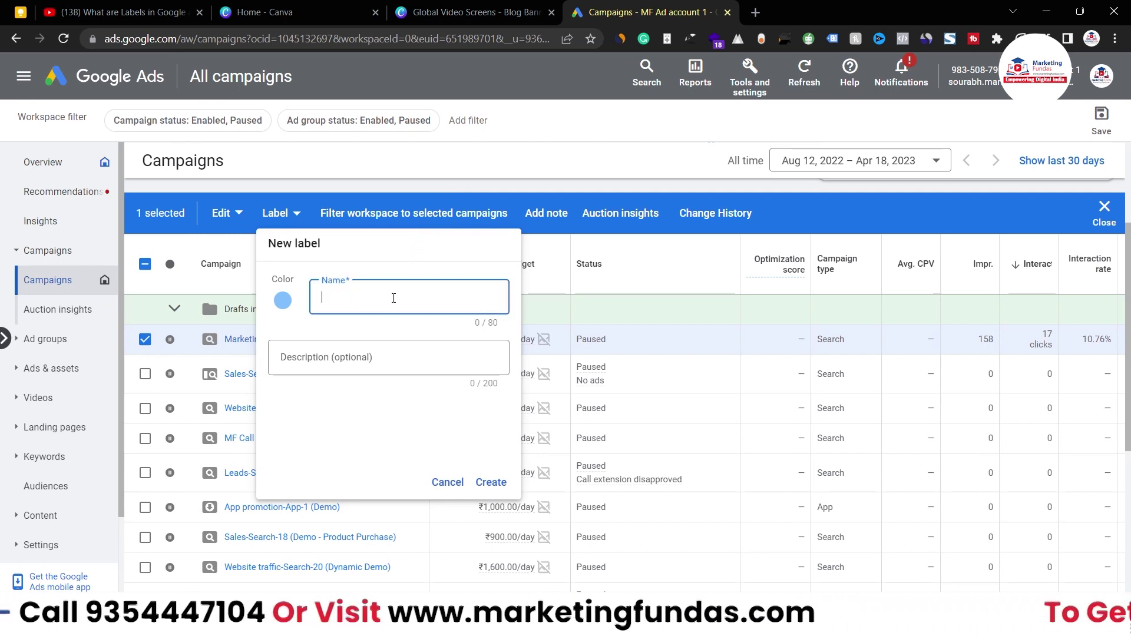
type("Best p")
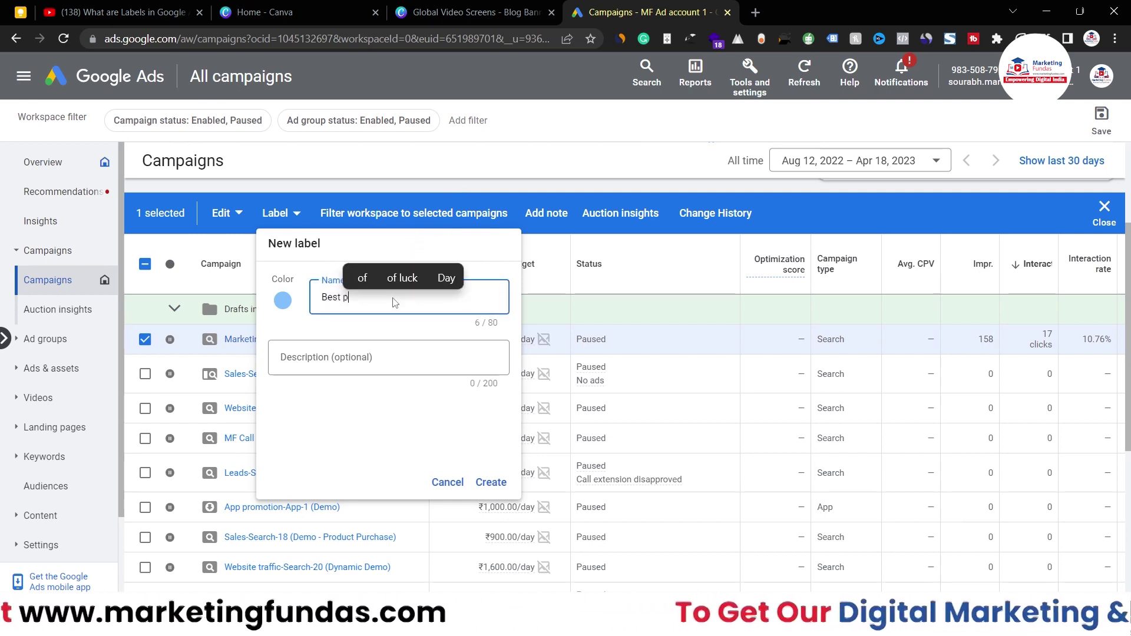
type("erforming Campaign")
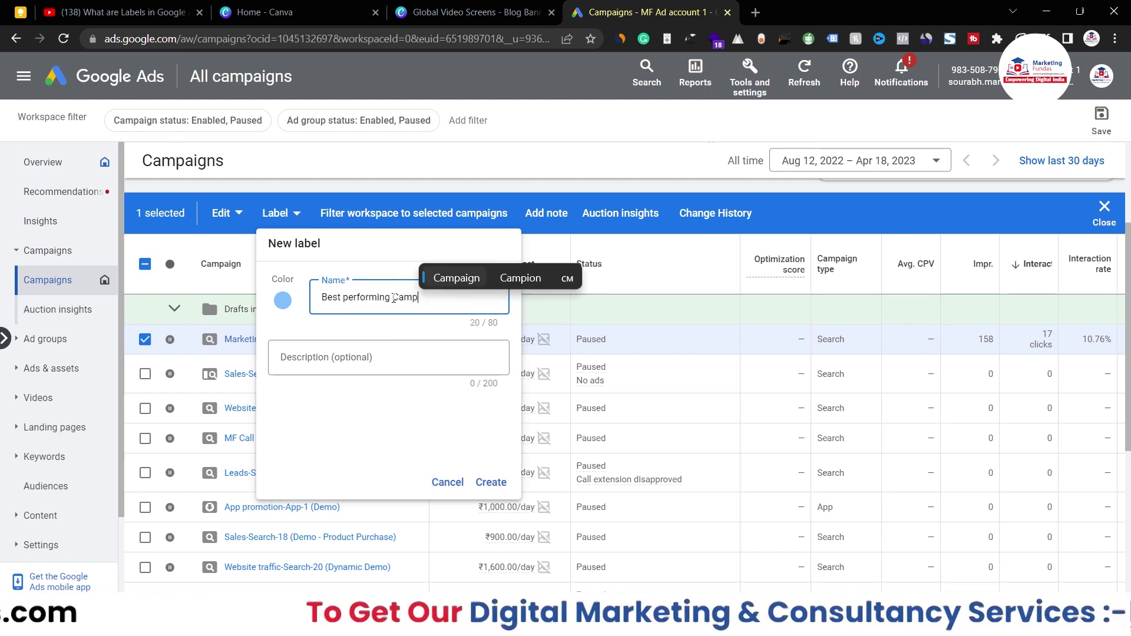
Make the label green, create it, and apply it to Marketing Fundas PPC Tutorial
left_click(282, 302)
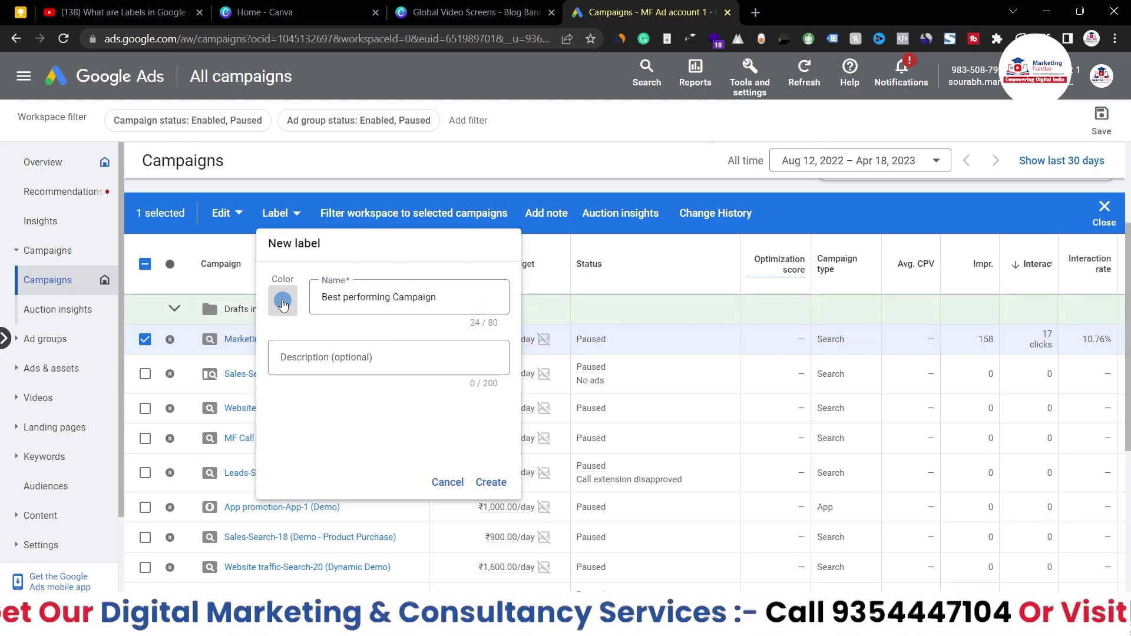
left_click(394, 342)
left_click(489, 481)
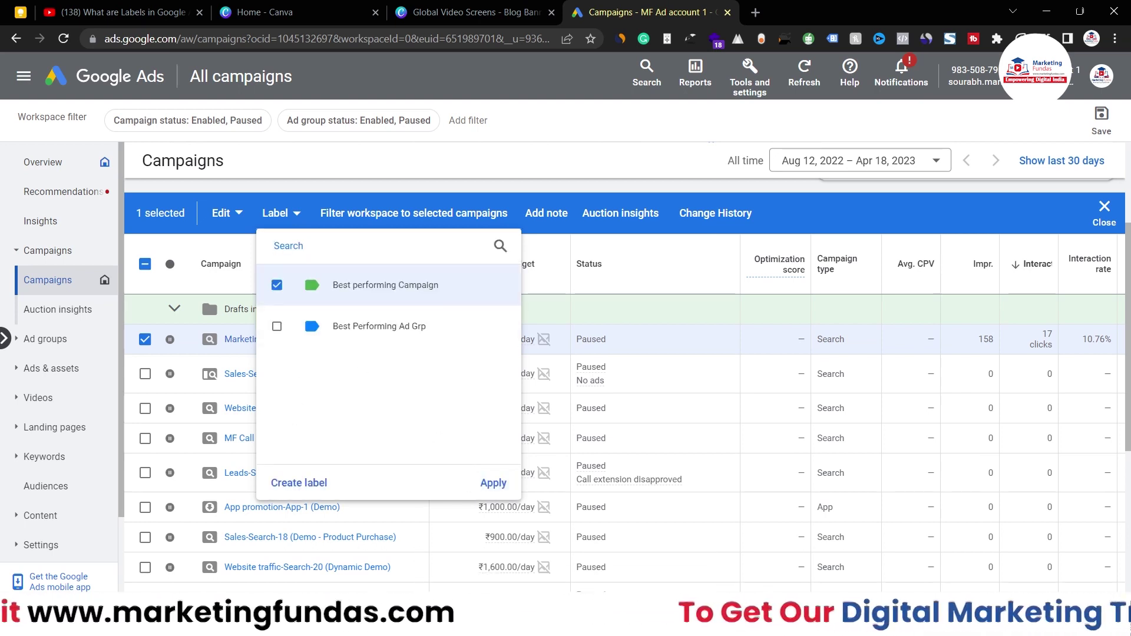
left_click(493, 482)
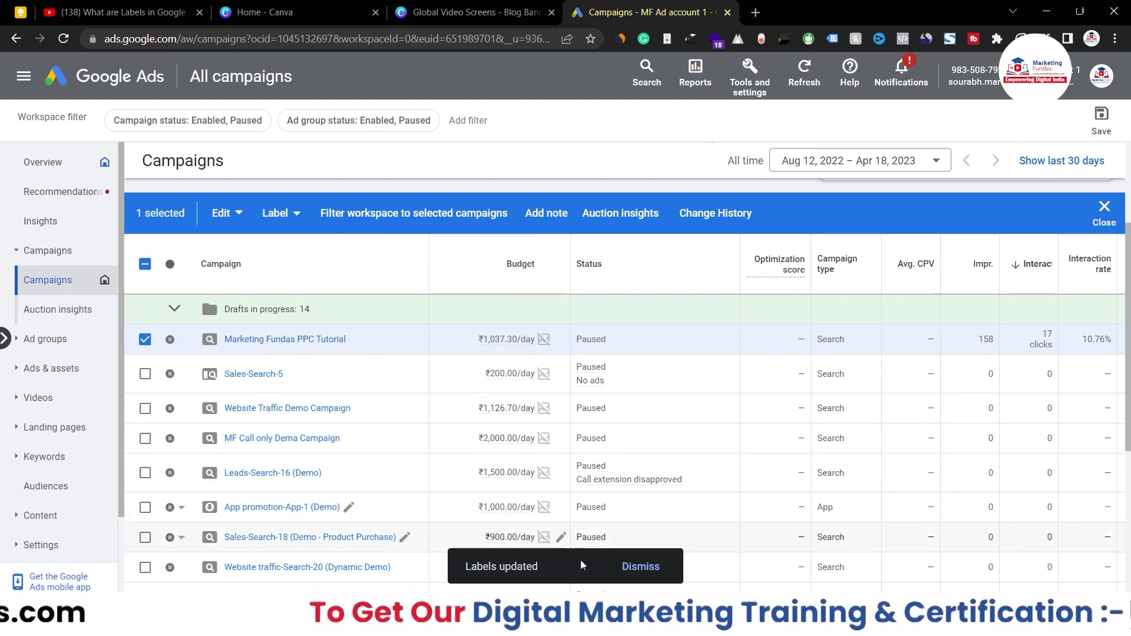
Clear the selection and add a Label column showing Best performing Campaign beside the campaign
left_click(1104, 209)
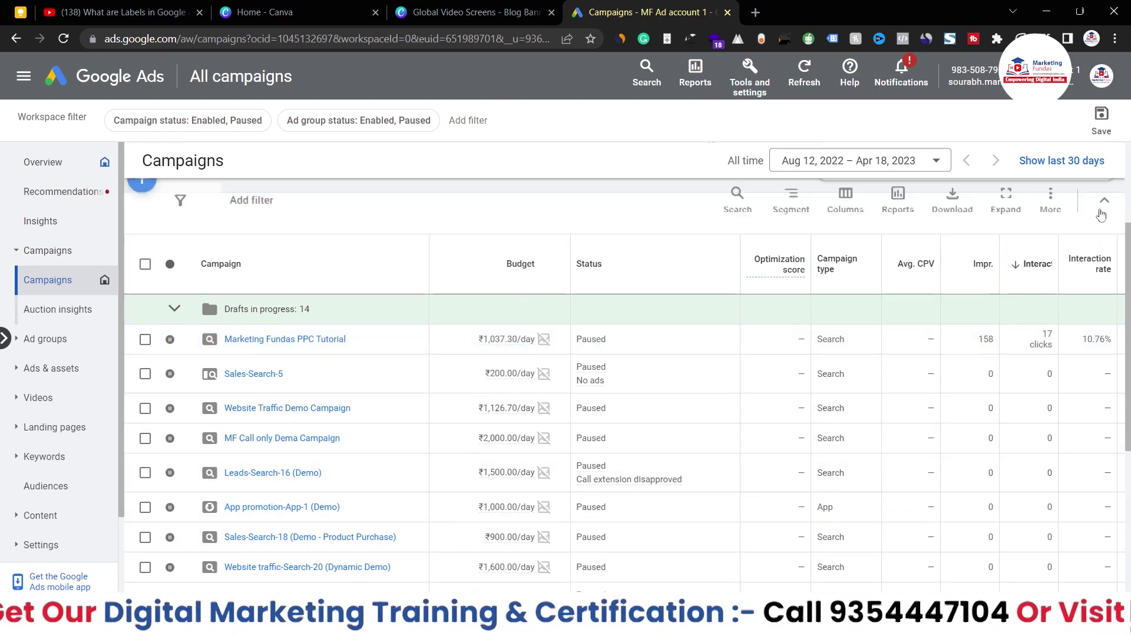
left_click(843, 212)
scroll(268, 424, "down", 3)
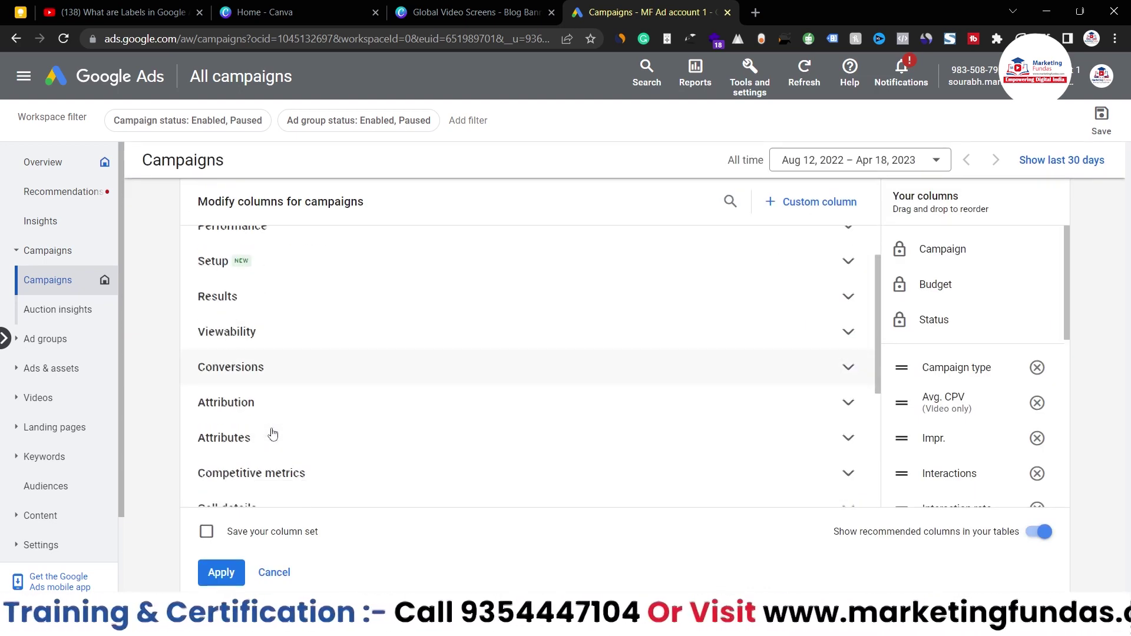
left_click(244, 369)
left_click(512, 303)
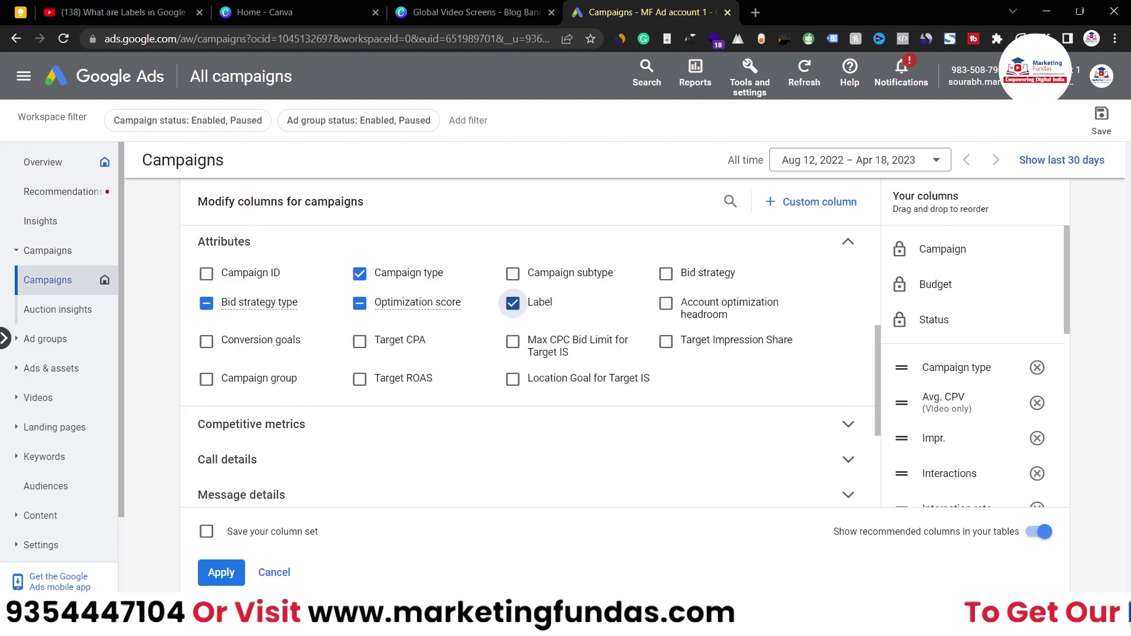
left_click(222, 575)
scroll(520, 485, "down", 3)
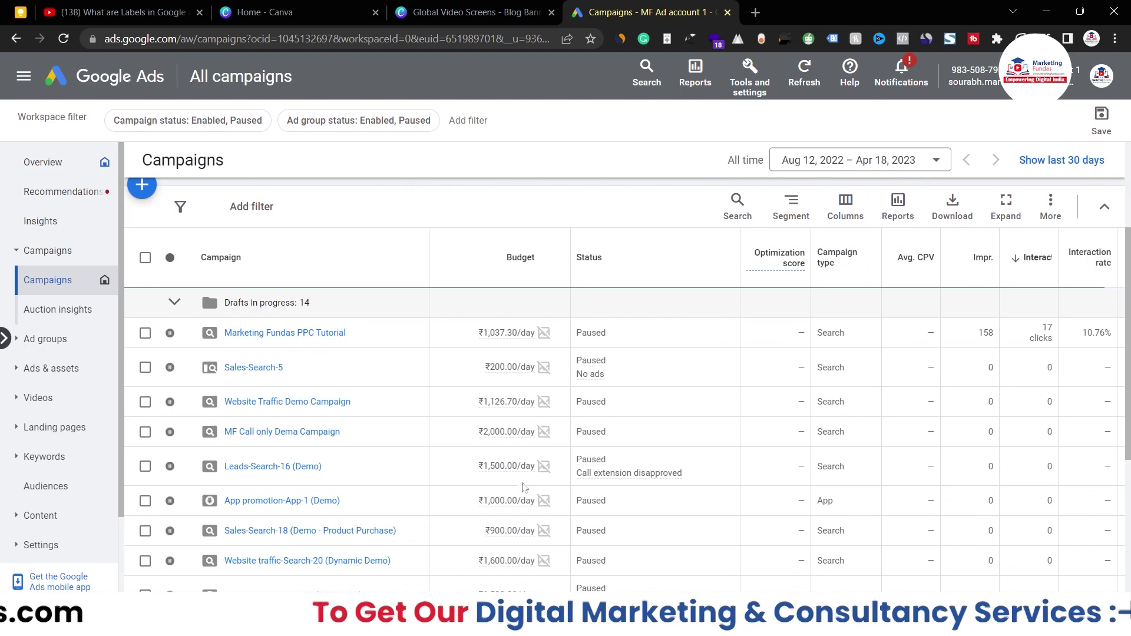
scroll(747, 251, "right", 8)
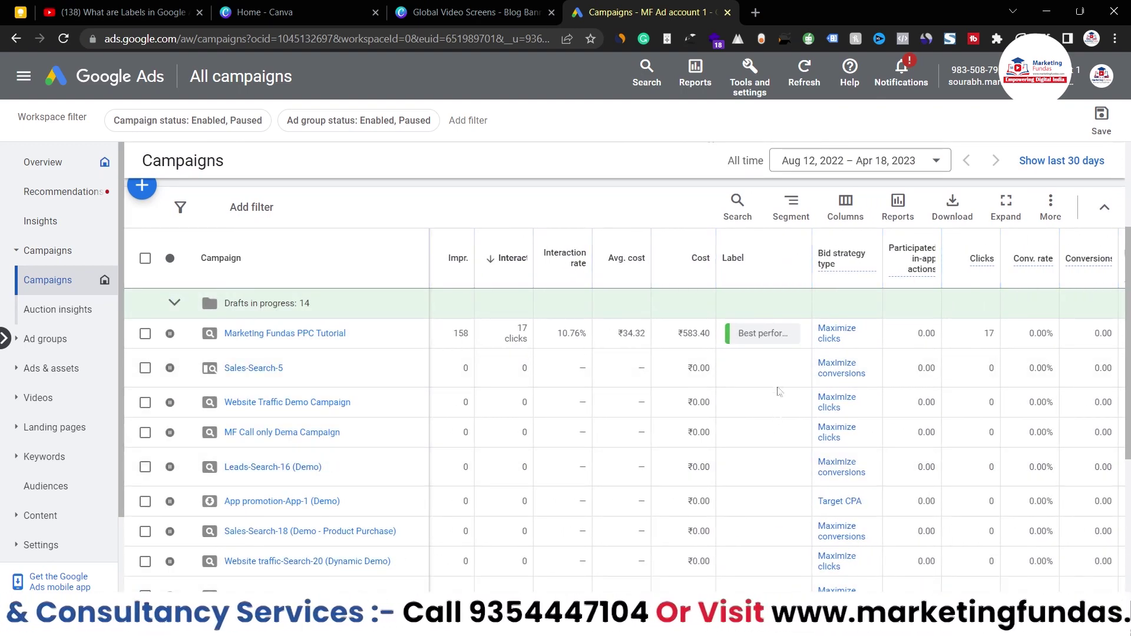
scroll(388, 530, "left", 8)
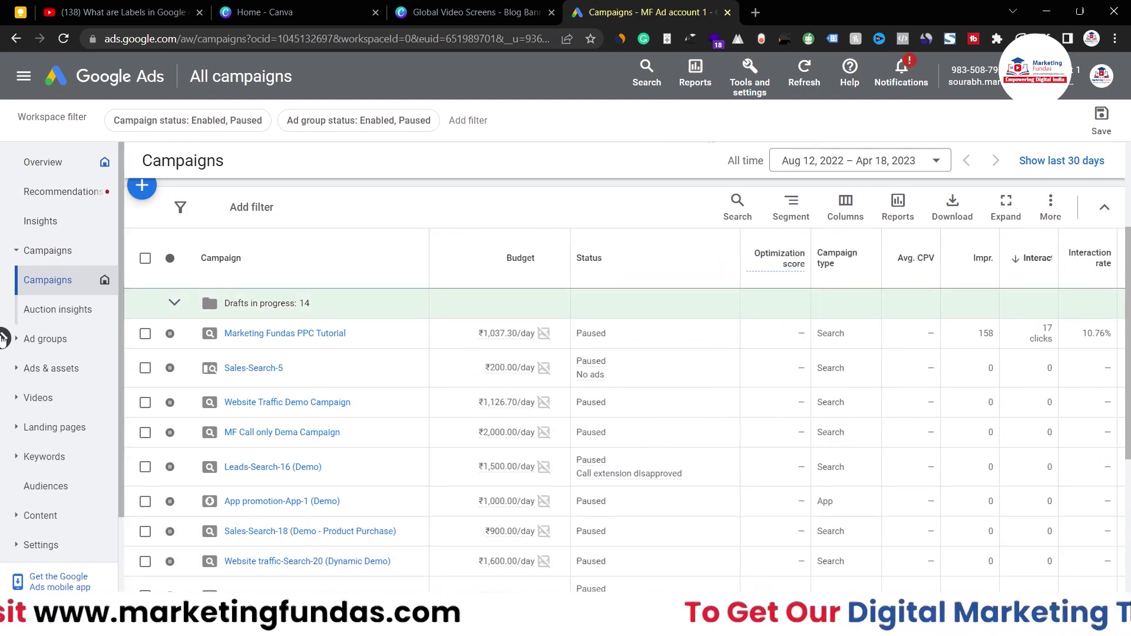